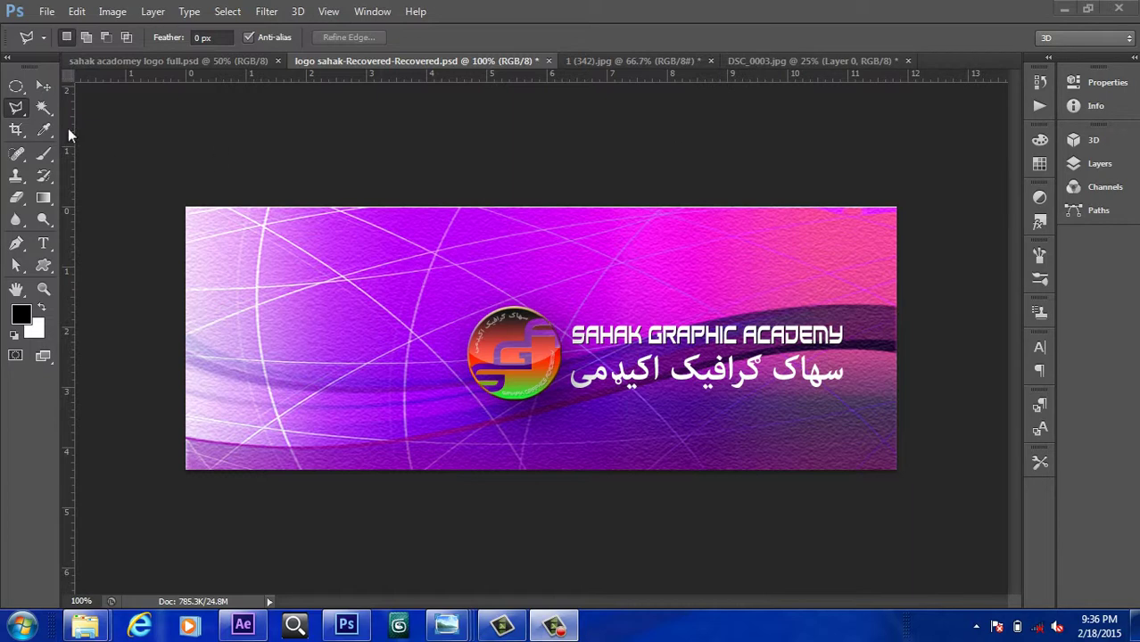
# Create a new 297.01 × 209.97 mm document at 300 pixels/inch in RGB Color with a white background
pyautogui.click(15, 91)
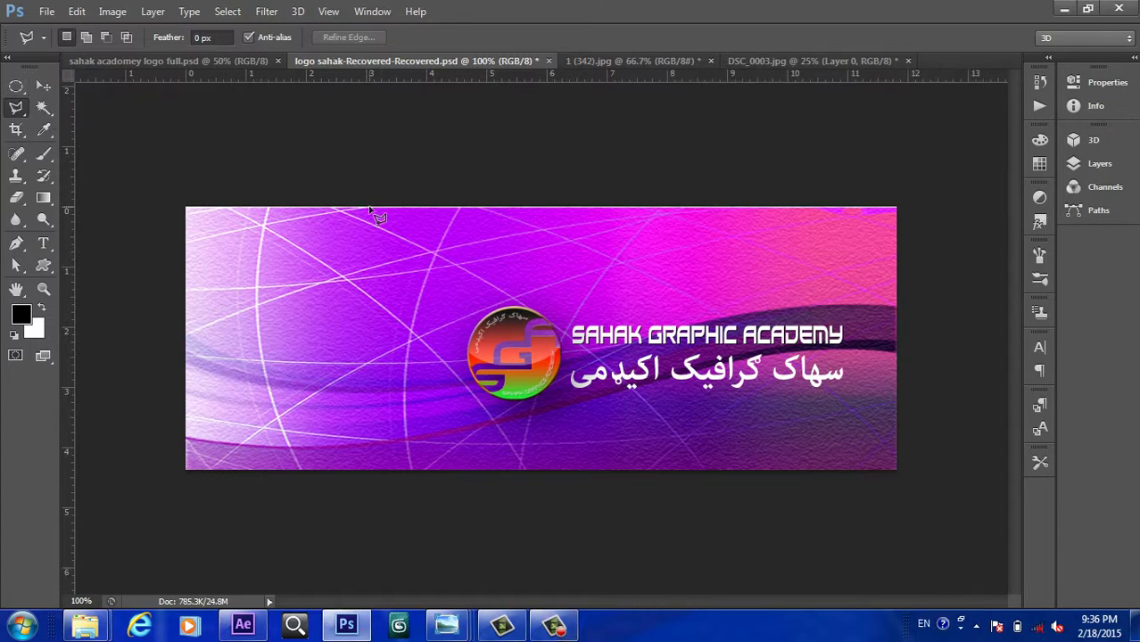
pyautogui.click(51, 14)
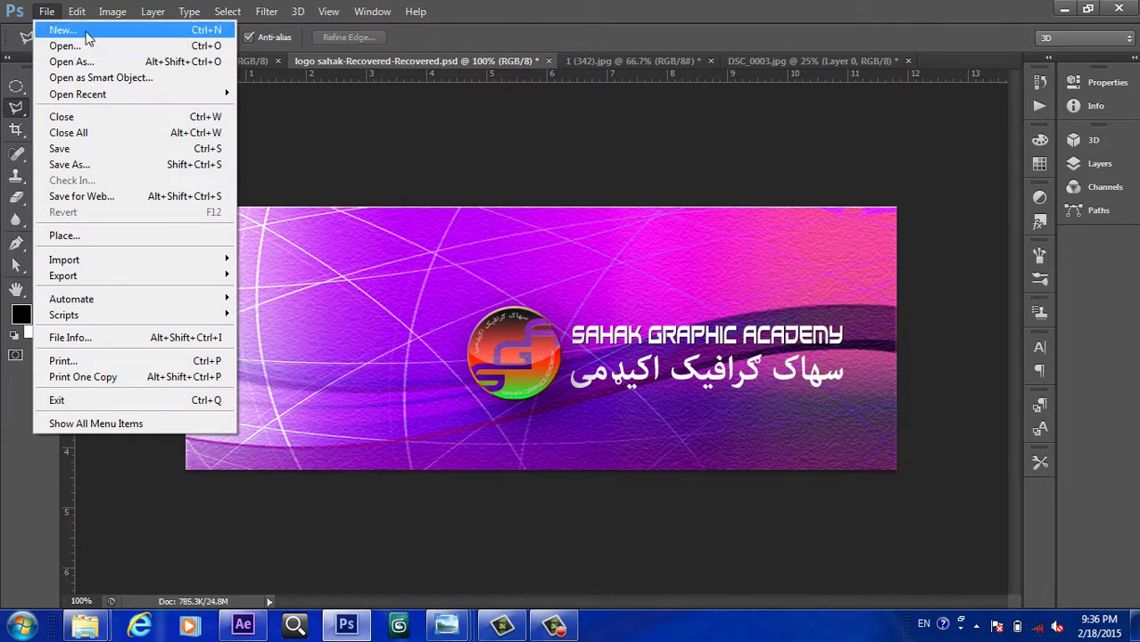
pyautogui.click(86, 34)
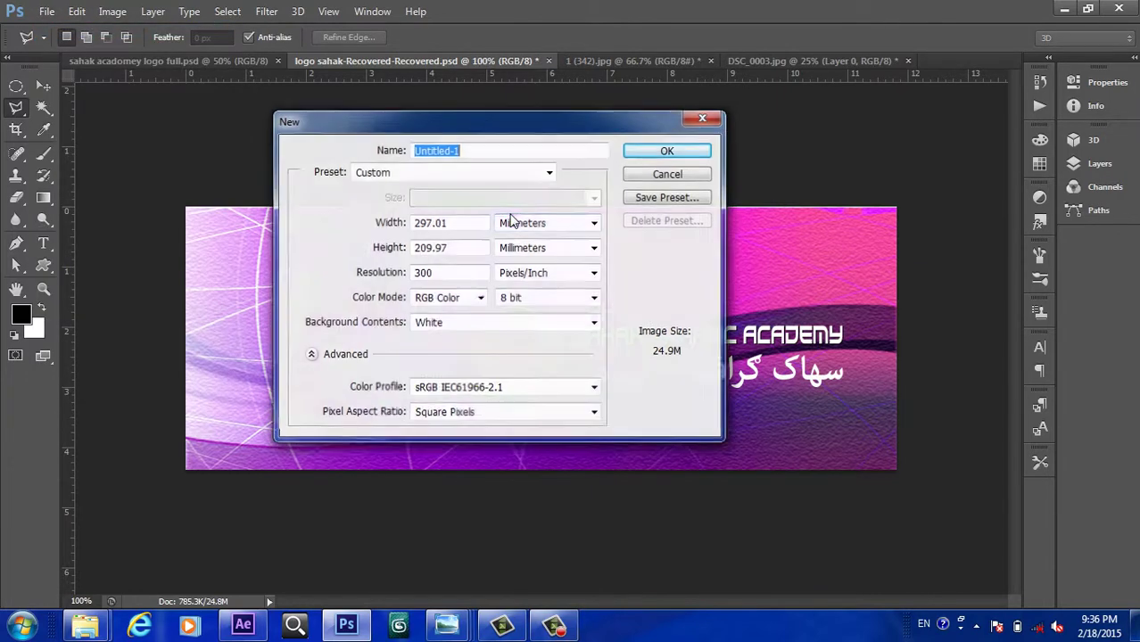
pyautogui.click(661, 154)
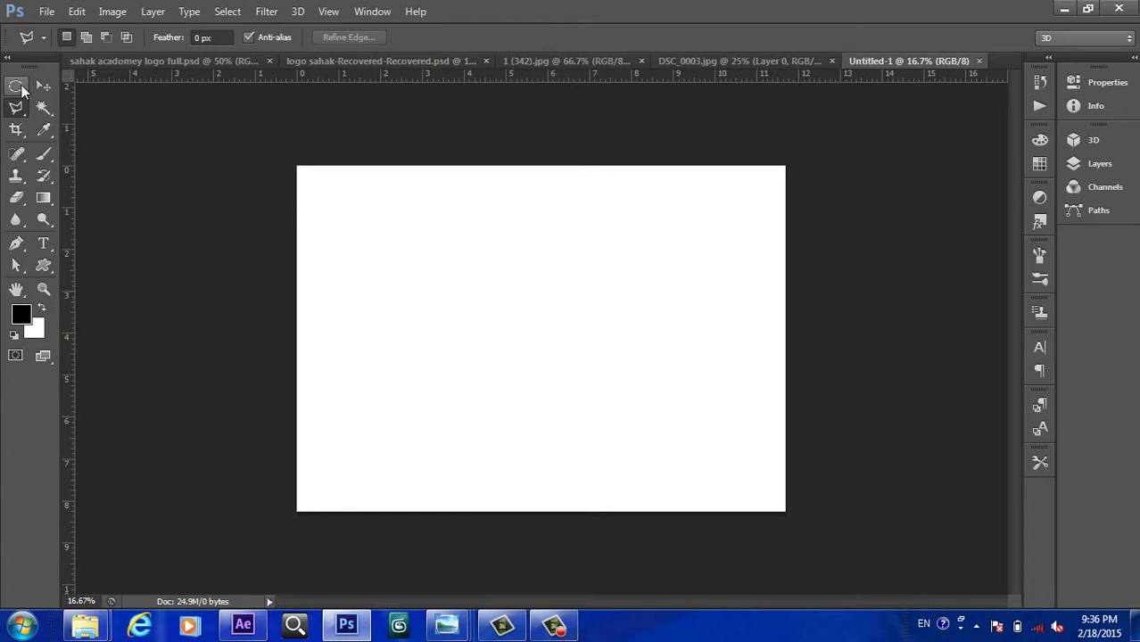
# Make an elliptical selection about 5.8 by 4.3 inches mid-canvas and subtract an overlapping ellipse from its right side to form a crescent
pyautogui.click(20, 87)
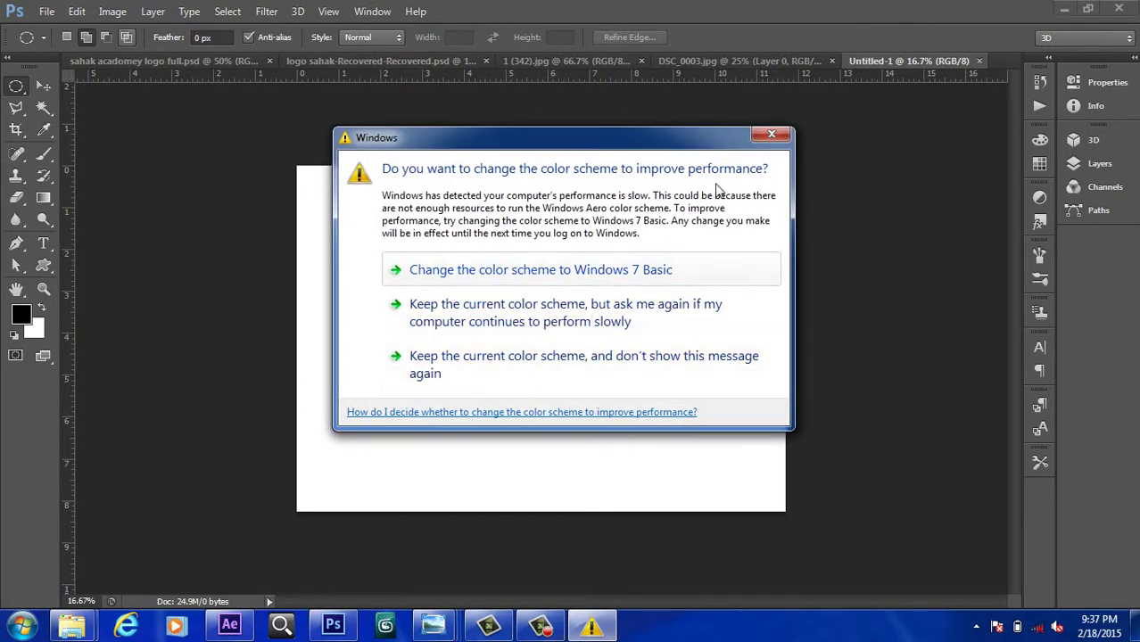
pyautogui.click(764, 137)
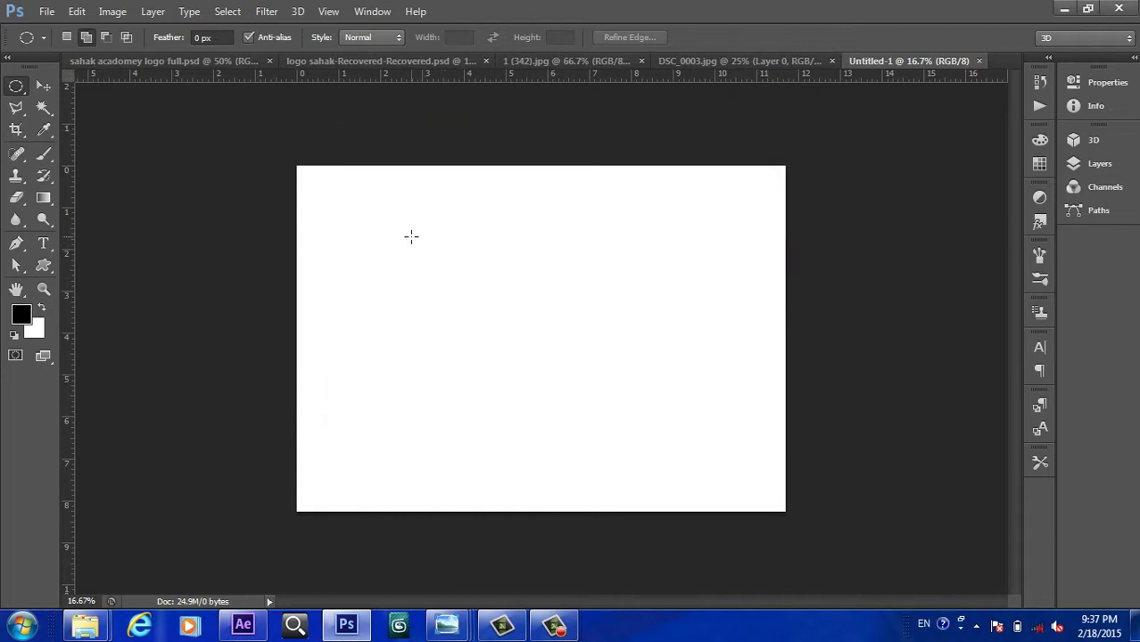
pyautogui.moveTo(411, 237); pyautogui.dragTo(651, 417)
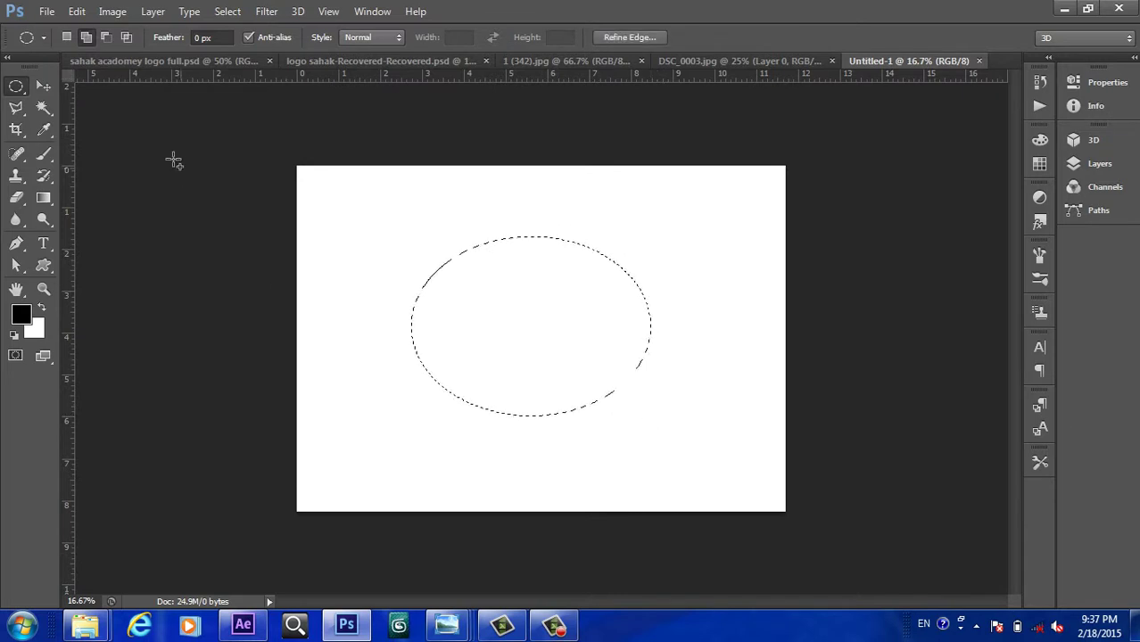
pyautogui.click(107, 36)
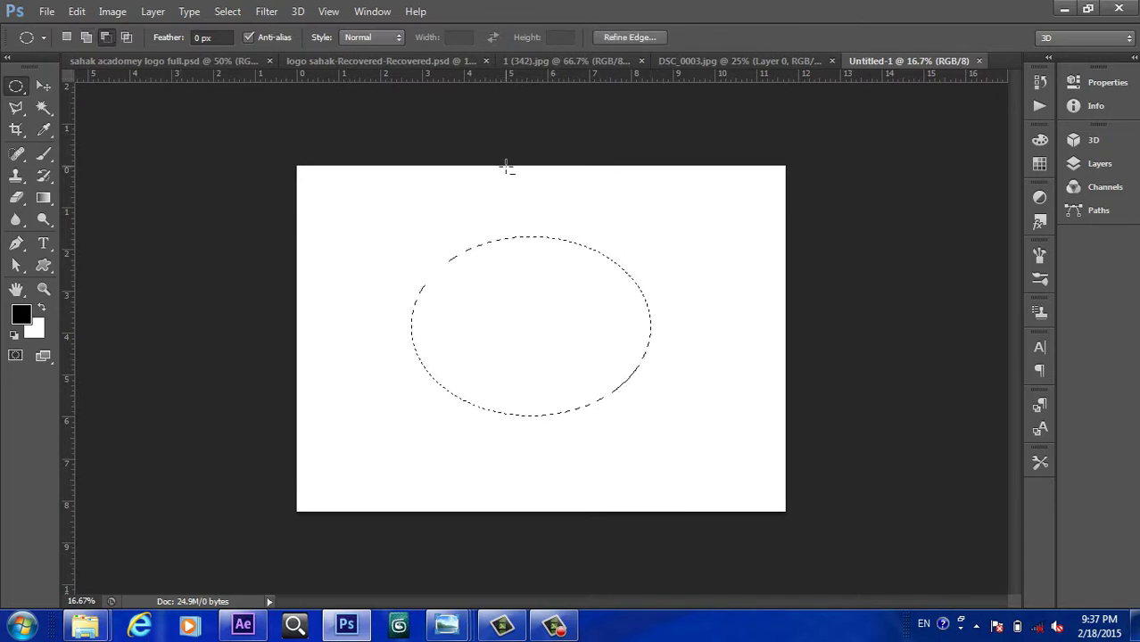
pyautogui.moveTo(671, 211); pyautogui.dragTo(493, 458)
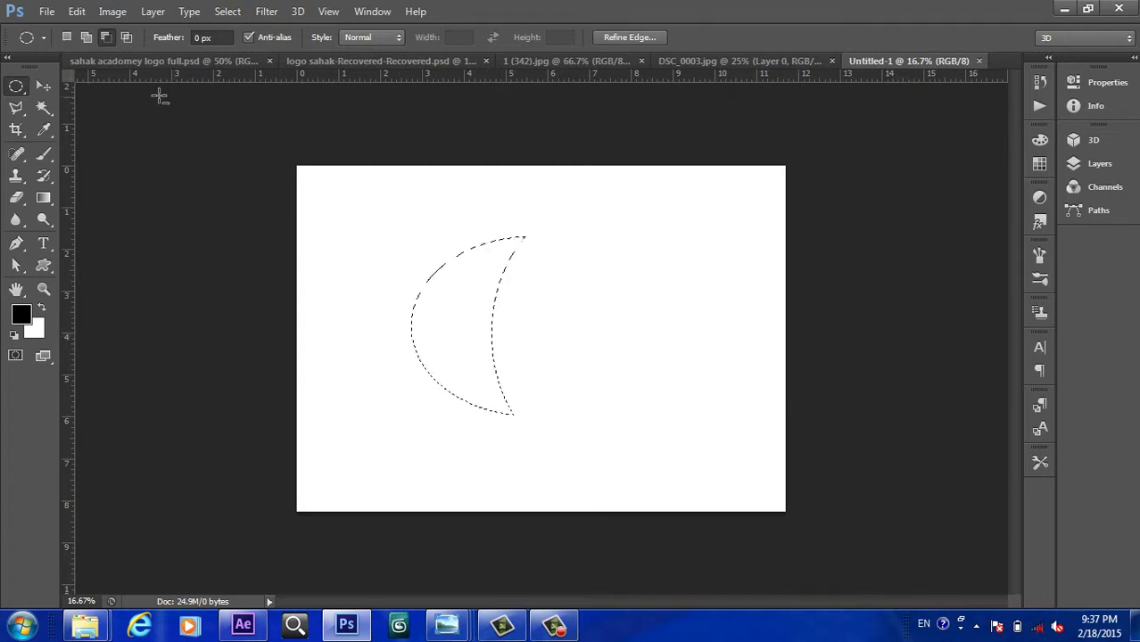
# Intersect the crescent selection with a wide, flat ellipse across its middle, and deselect the result
pyautogui.click(130, 39)
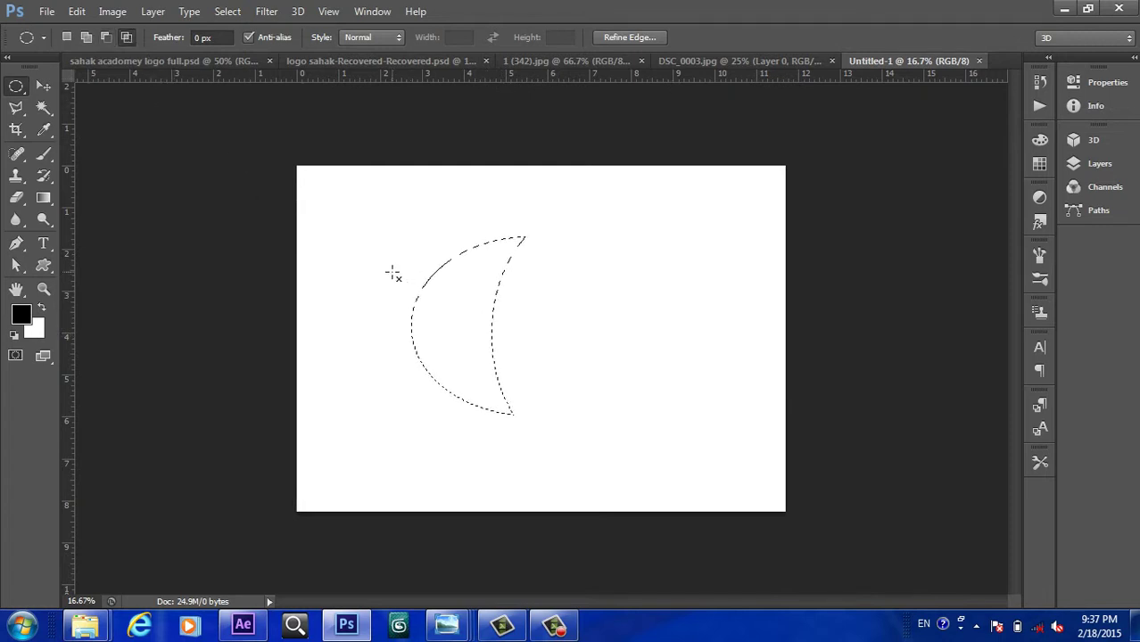
pyautogui.moveTo(391, 269); pyautogui.dragTo(647, 359)
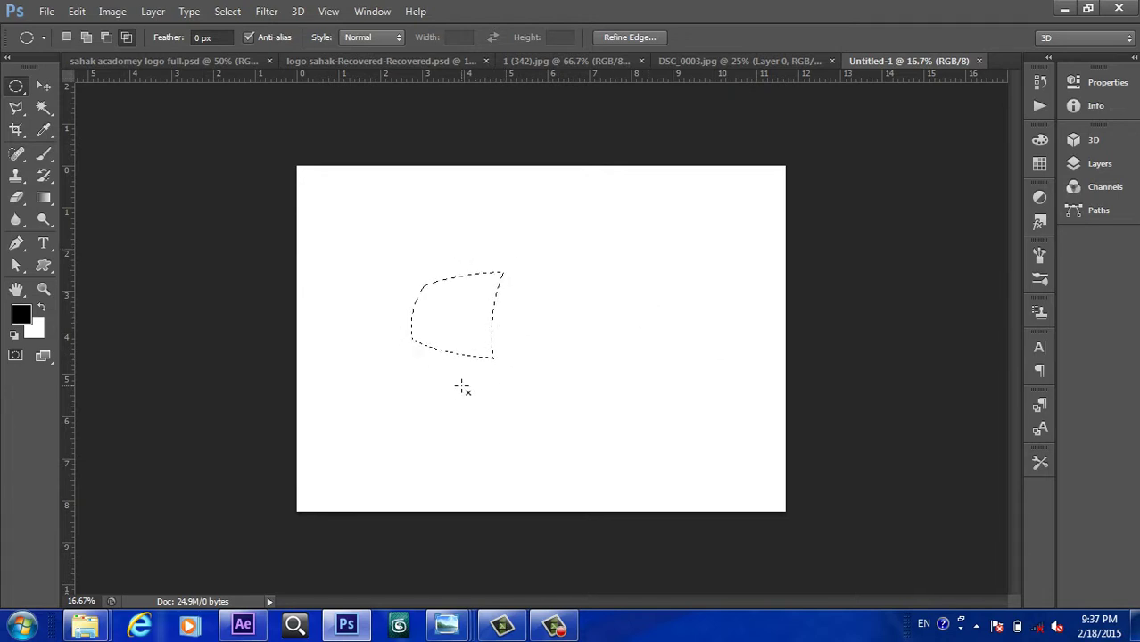
pyautogui.hotkey('ctrl', 'd')
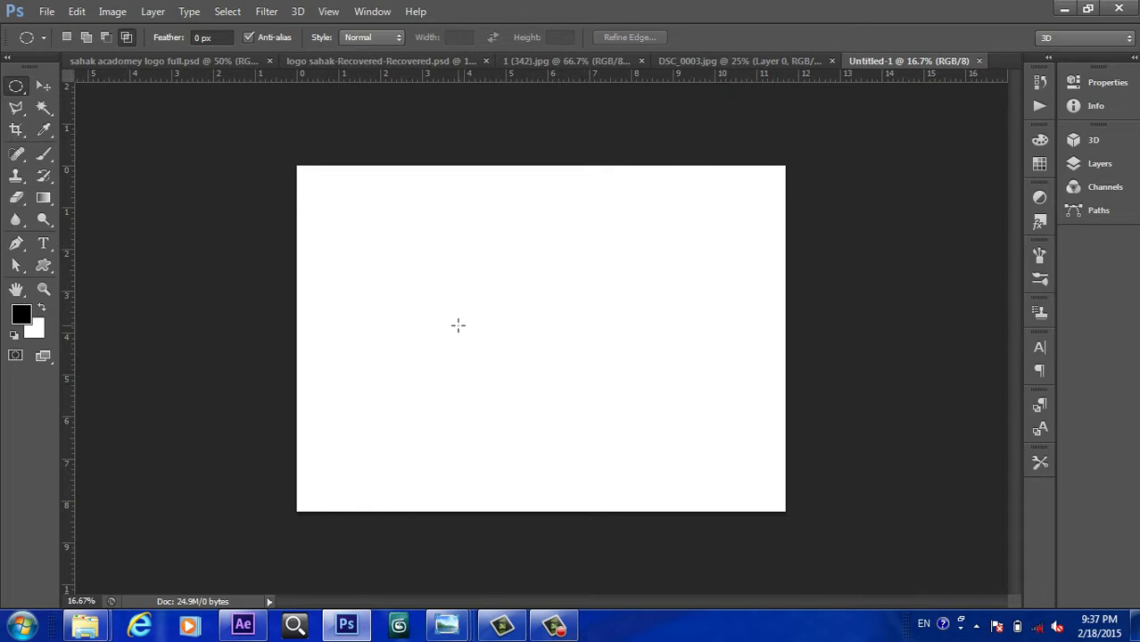
# Show the layer list and draw a gradient-filled rectangle shape about 817 by 558 px in the canvas's upper left area
pyautogui.click(45, 86)
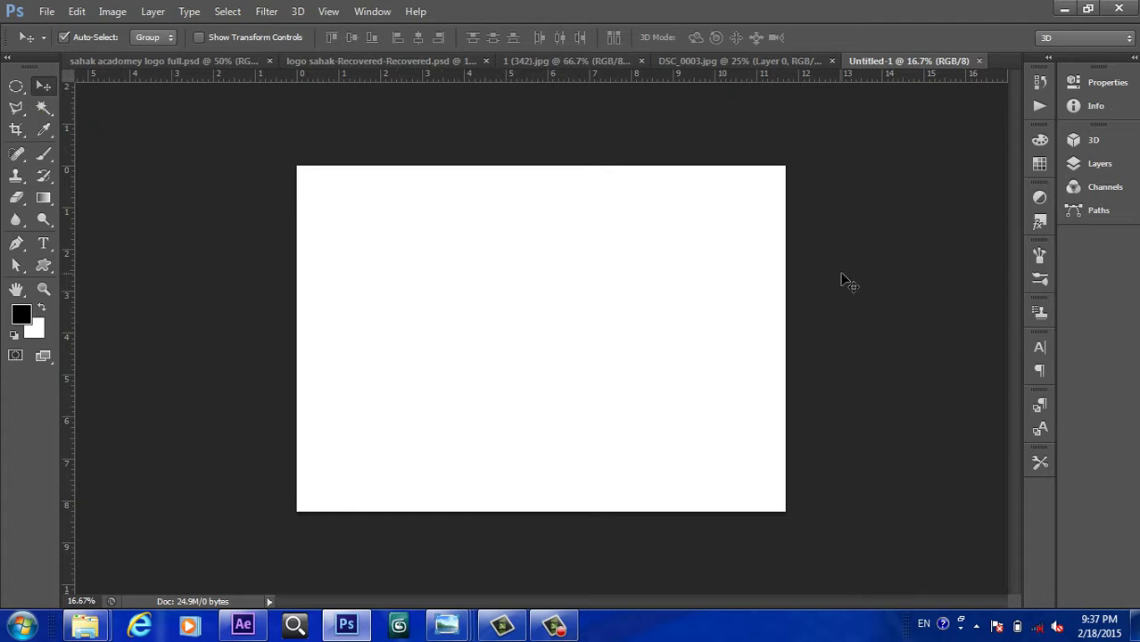
pyautogui.click(1090, 166)
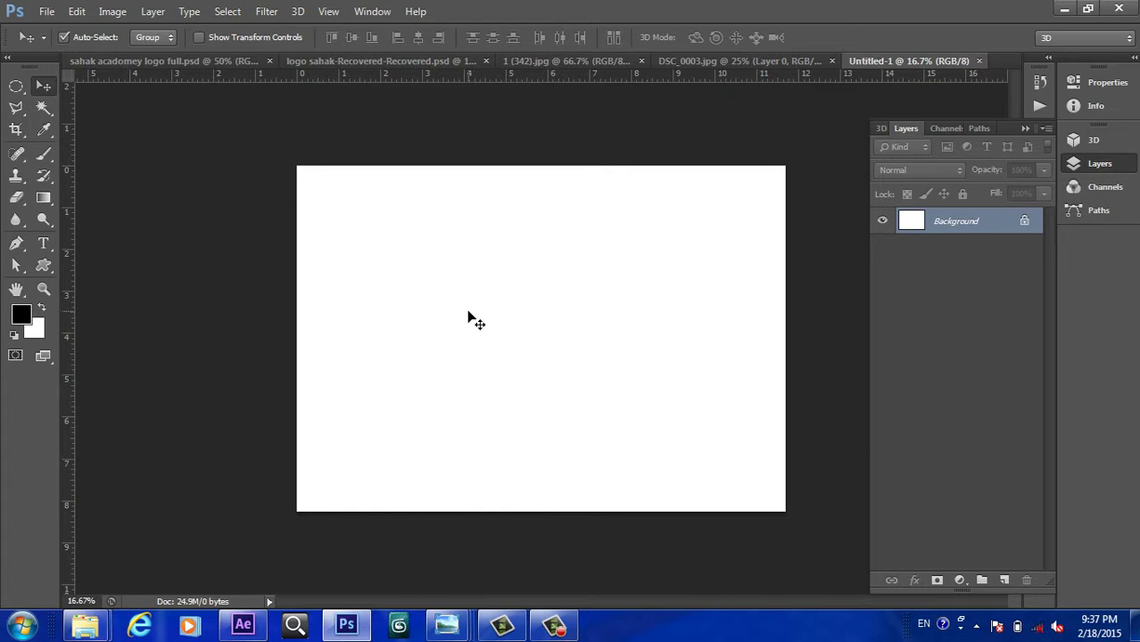
pyautogui.click(44, 270)
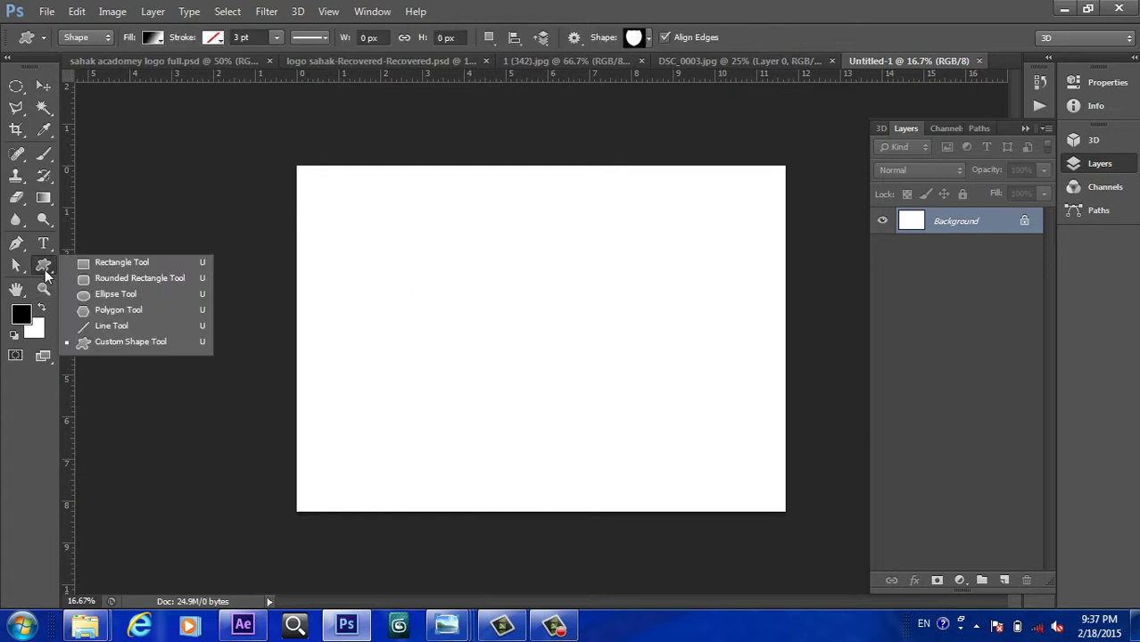
pyautogui.click(98, 271)
pyautogui.moveTo(363, 223); pyautogui.dragTo(476, 299)
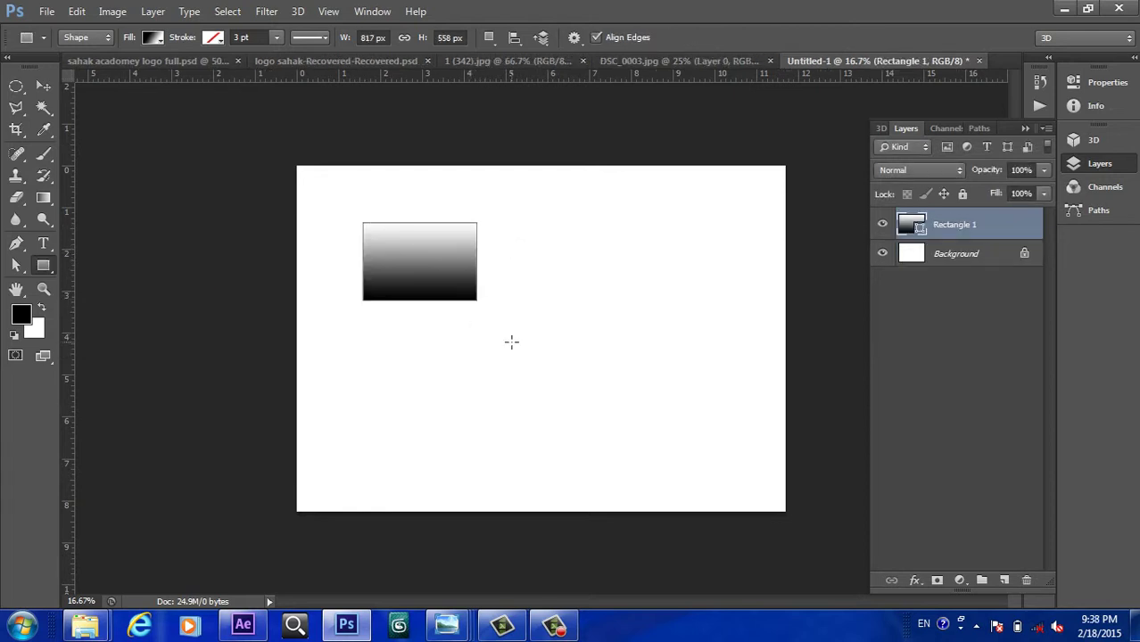
# Draw an ellipse shape about 1206 by 1050 px overlapping the rectangle's lower right corner
pyautogui.click(43, 268)
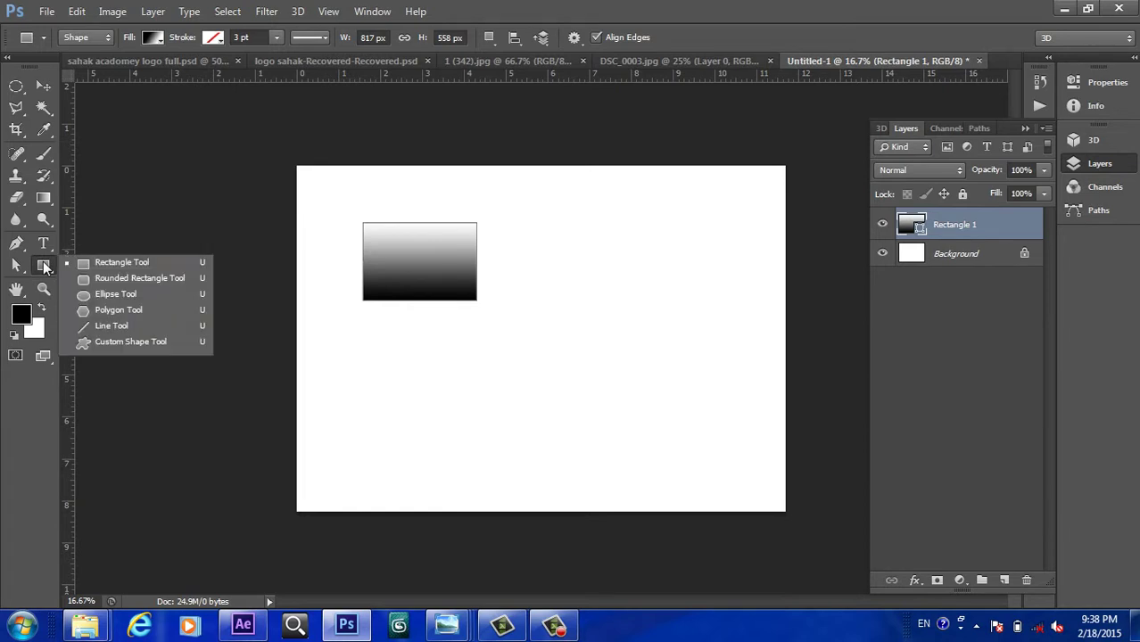
pyautogui.click(102, 295)
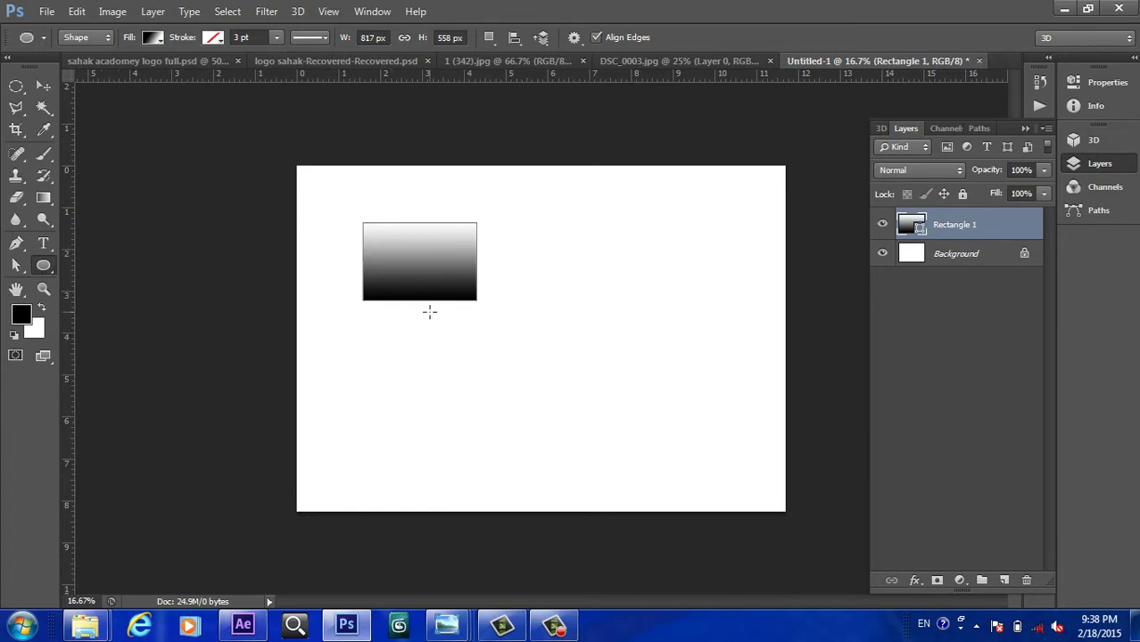
pyautogui.moveTo(414, 265); pyautogui.dragTo(583, 410)
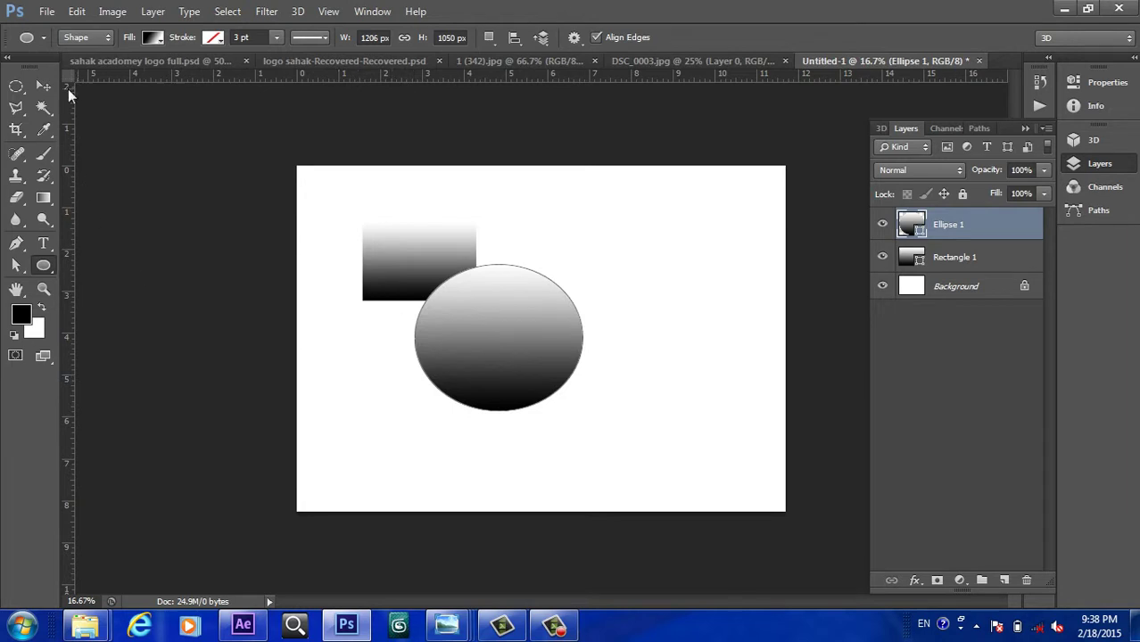
# Separate the overlapping shapes with the Move tool, placing the ellipse at the canvas's upper left and the rectangle at its upper right
pyautogui.click(42, 88)
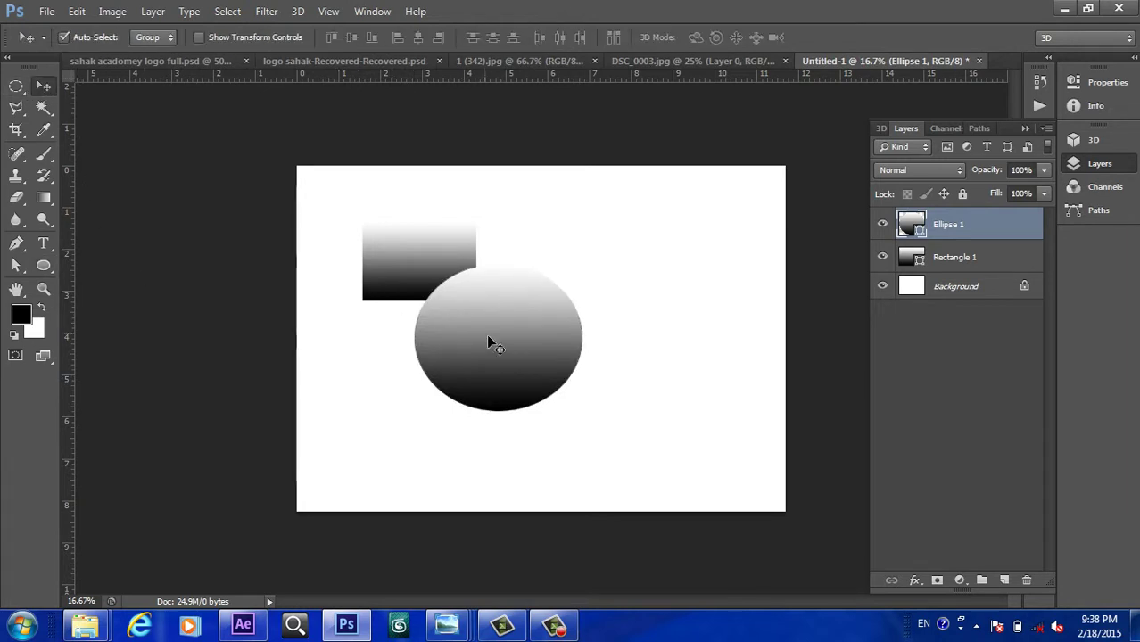
pyautogui.moveTo(485, 342); pyautogui.dragTo(626, 374)
pyautogui.moveTo(461, 271); pyautogui.dragTo(493, 276)
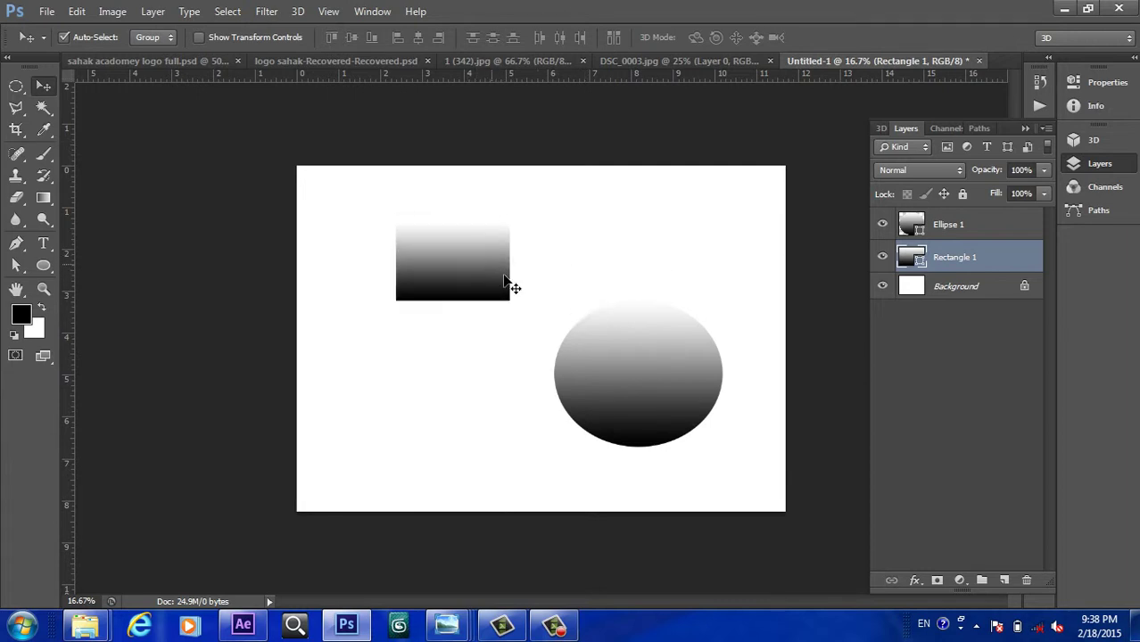
pyautogui.click(649, 375)
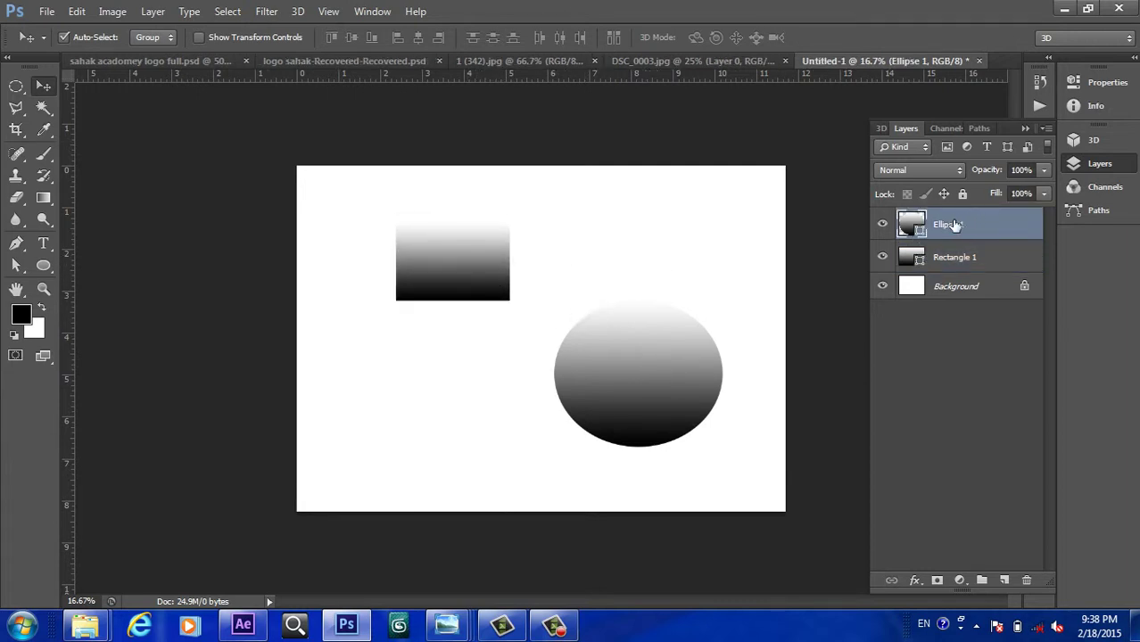
pyautogui.moveTo(660, 369); pyautogui.dragTo(651, 403)
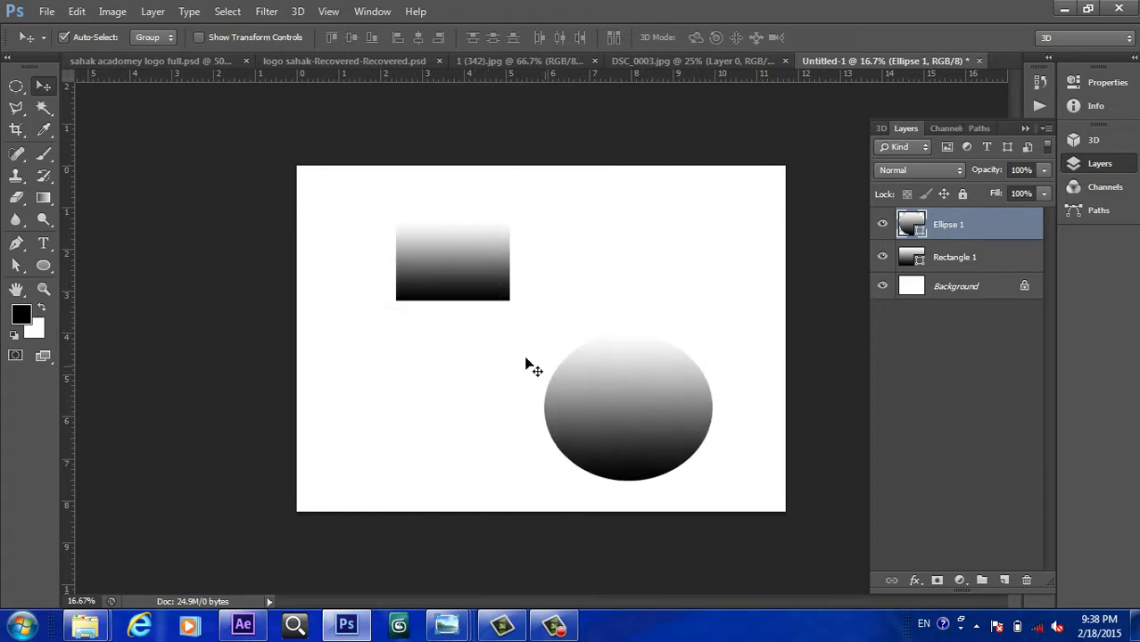
pyautogui.moveTo(456, 282); pyautogui.dragTo(461, 255)
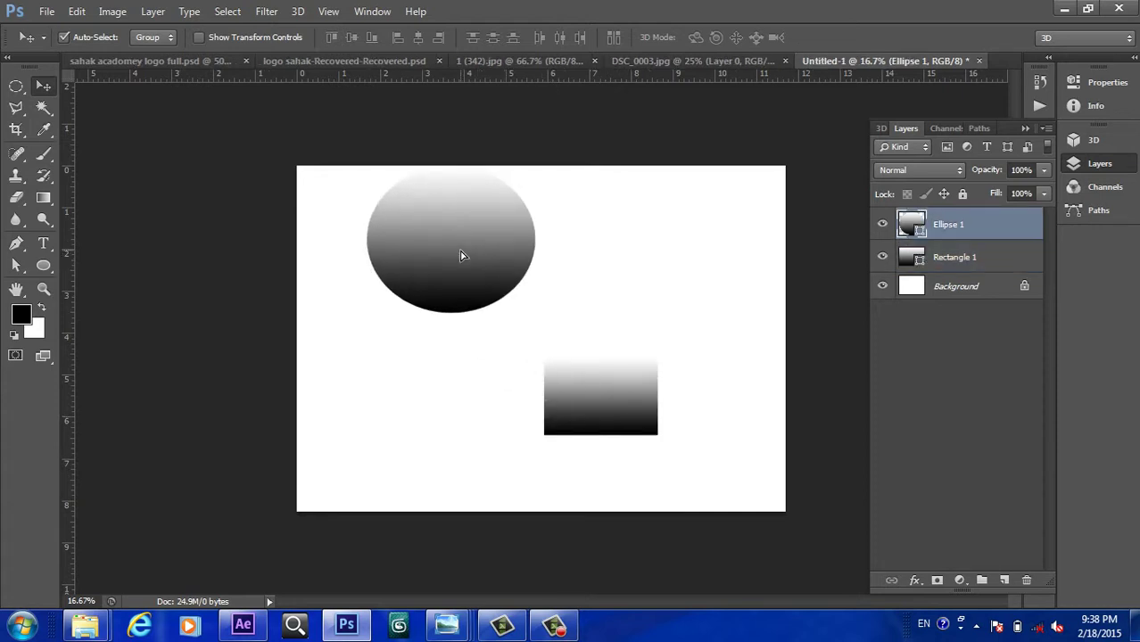
pyautogui.moveTo(572, 376); pyautogui.dragTo(605, 211)
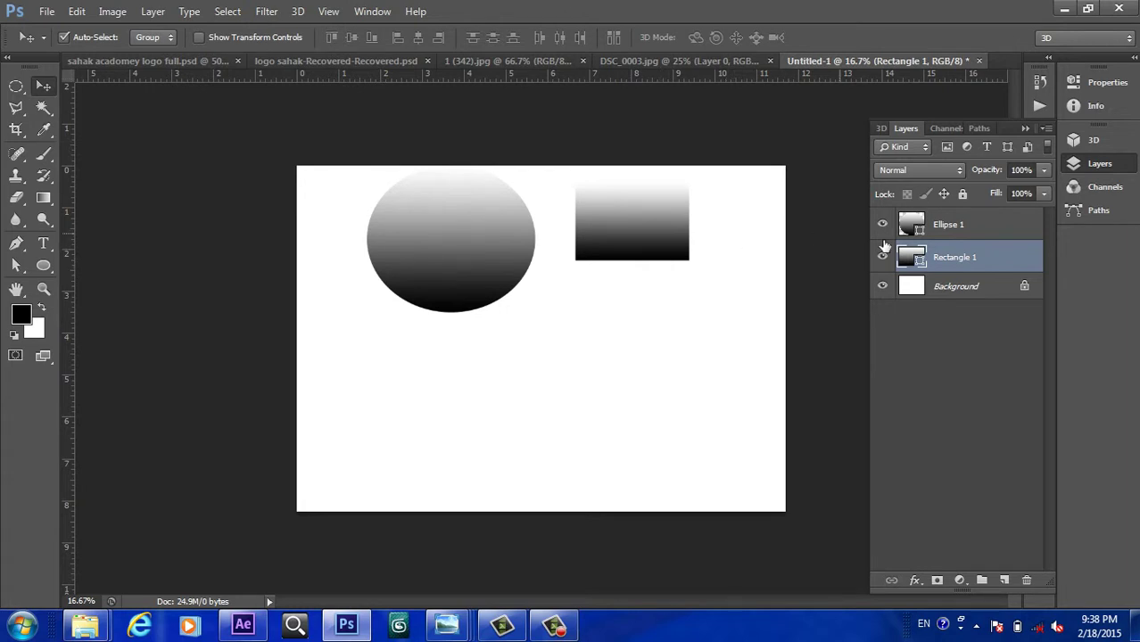
# Delete the Rectangle 1 and Ellipse 1 layers, leaving only the Background layer
pyautogui.press('Delete')
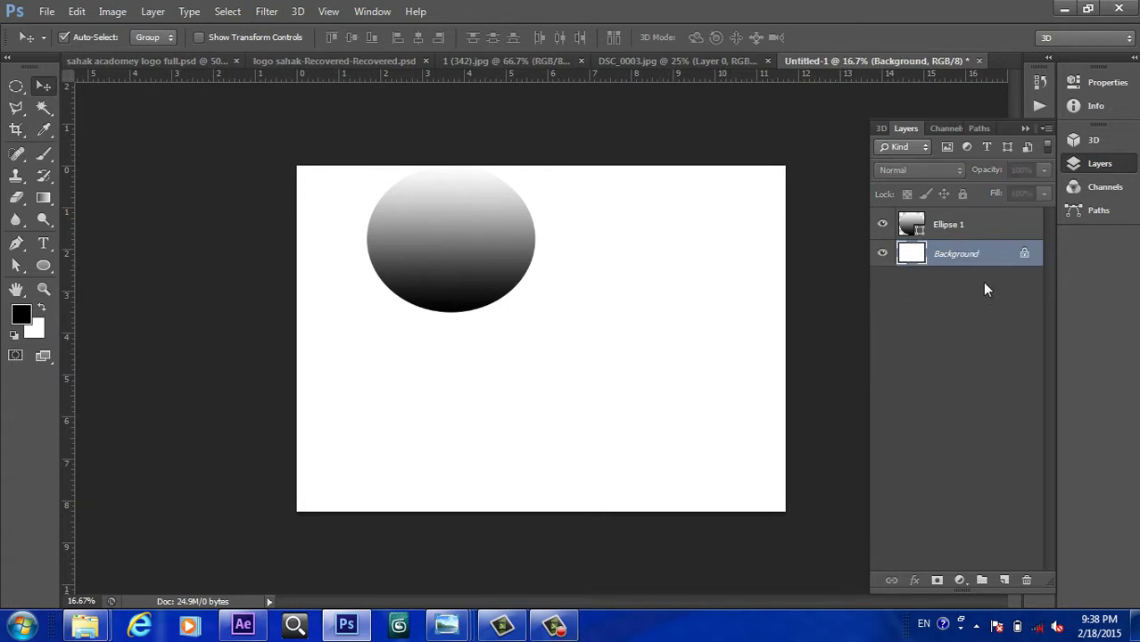
pyautogui.click(951, 226)
pyautogui.press('Delete')
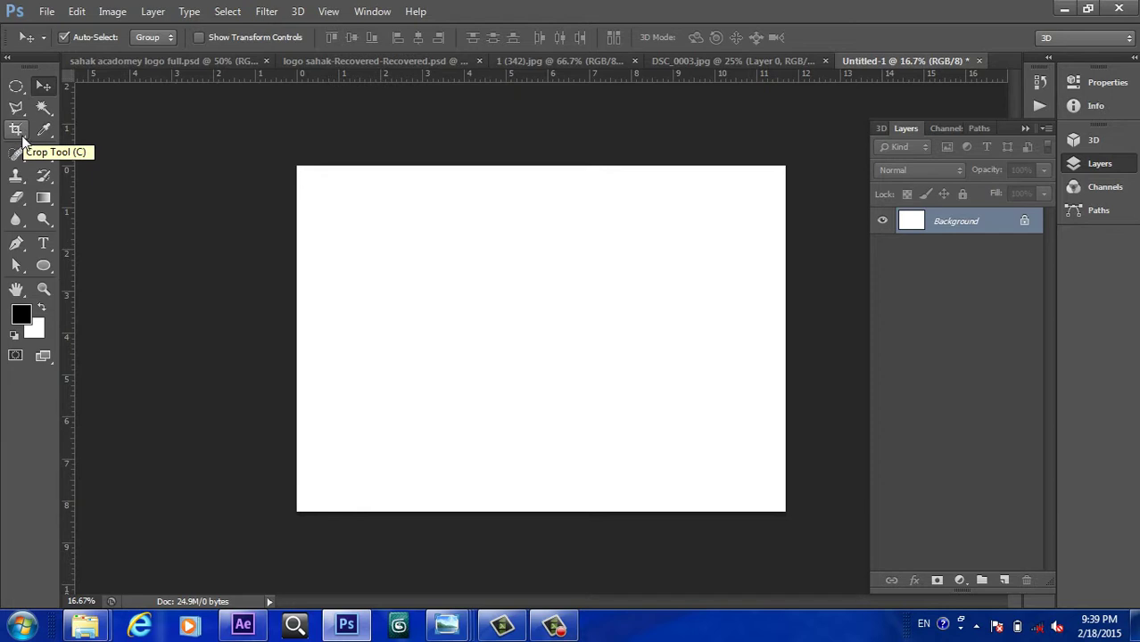
# Look through the Crop and Lasso tool variants and choose the Polygonal Lasso Tool
pyautogui.click(16, 130)
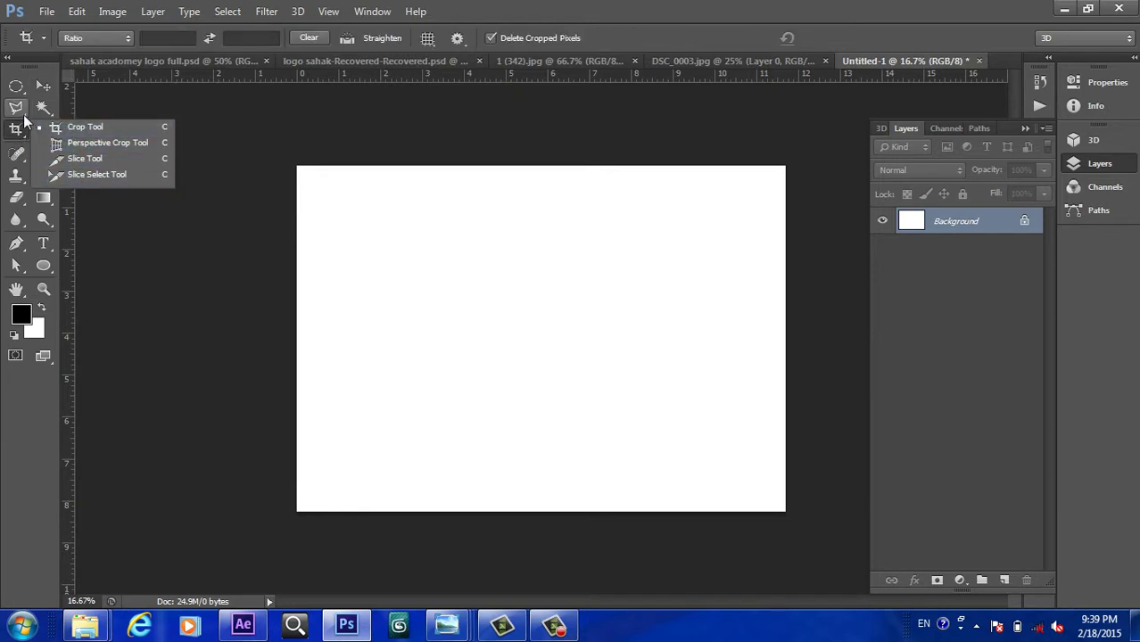
pyautogui.click(24, 115)
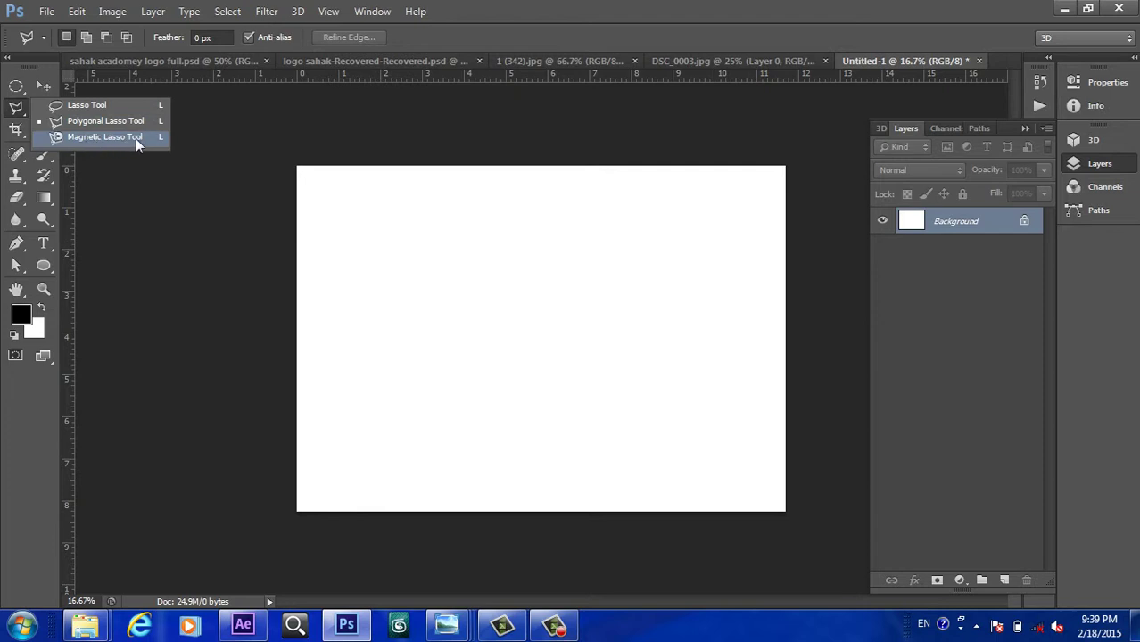
pyautogui.click(90, 124)
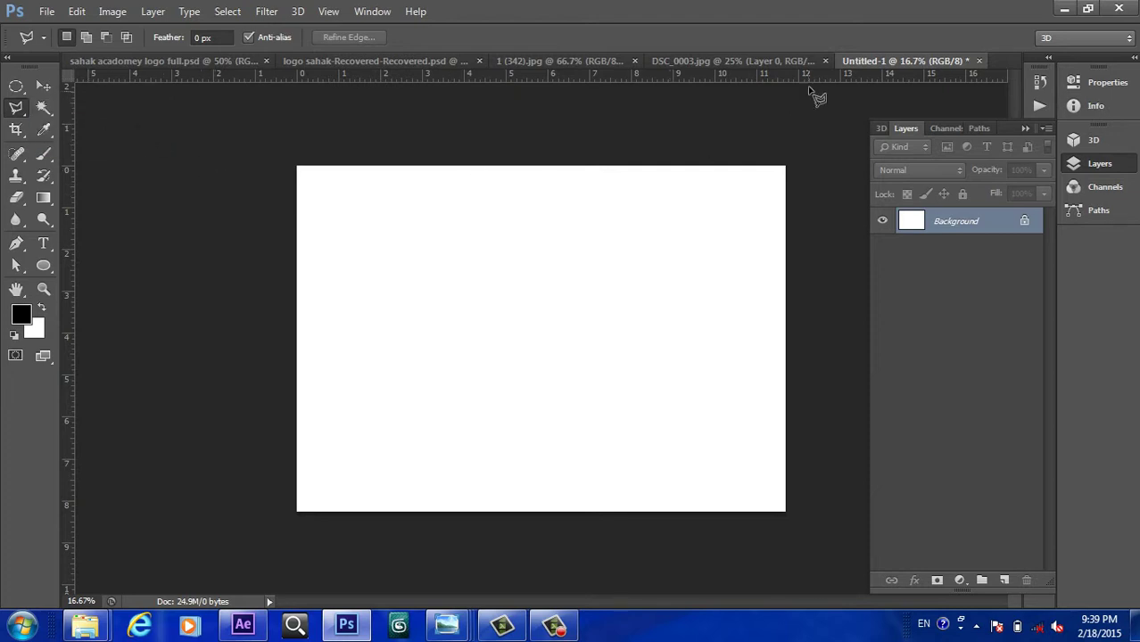
# Switch to the DSC_0003.jpg photo and choose the freehand Lasso Tool
pyautogui.click(738, 61)
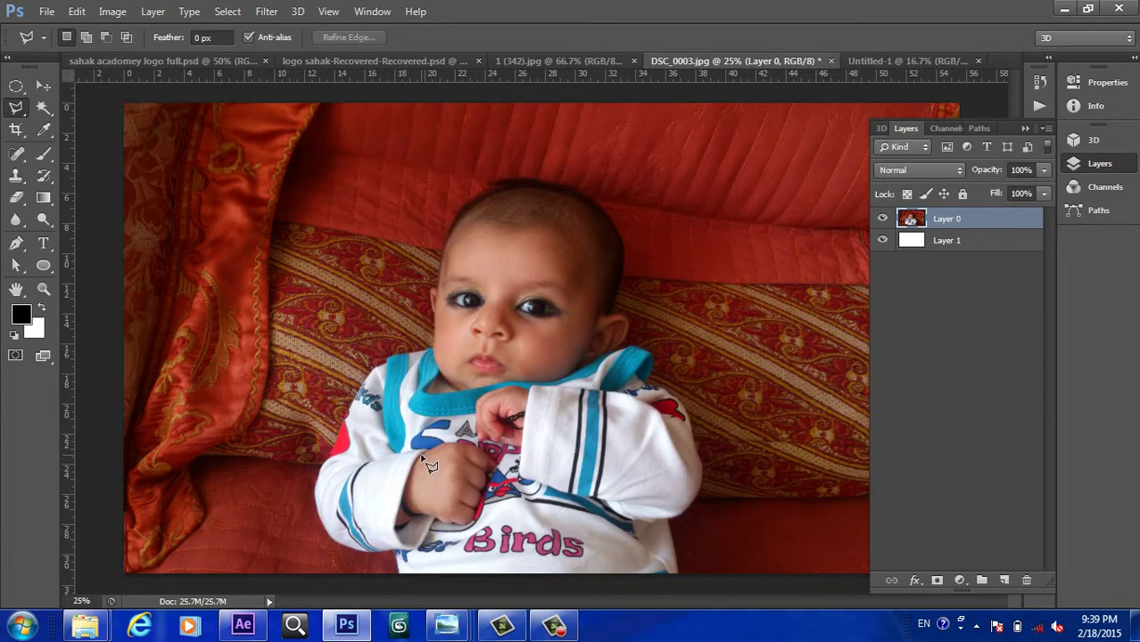
pyautogui.hotkey('ctrl', '-')
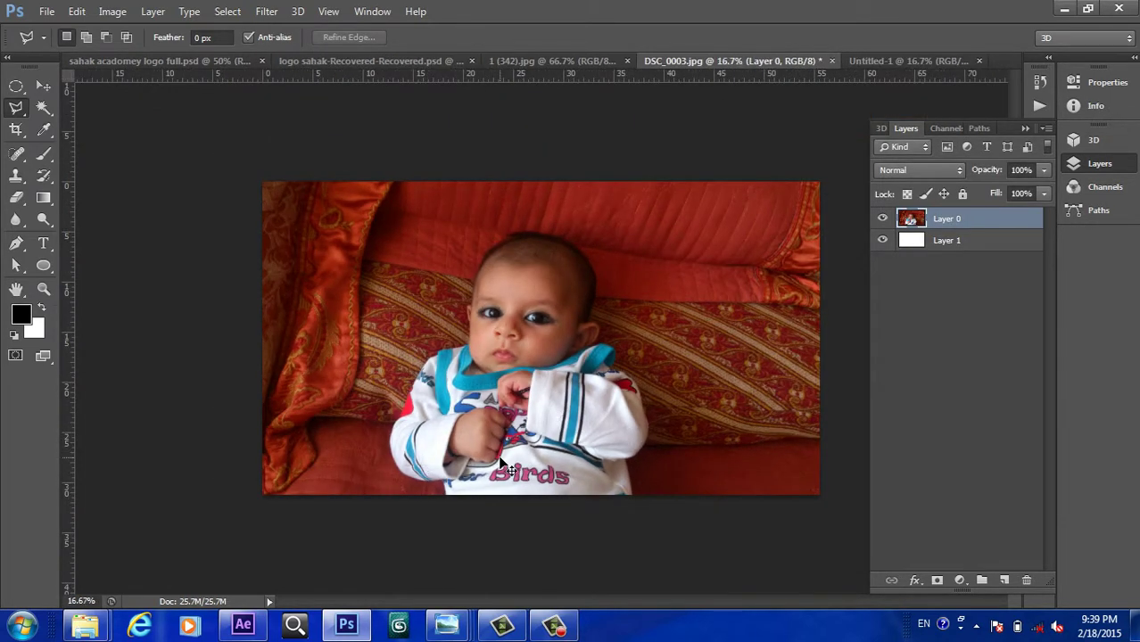
pyautogui.hotkey('ctrl', '+')
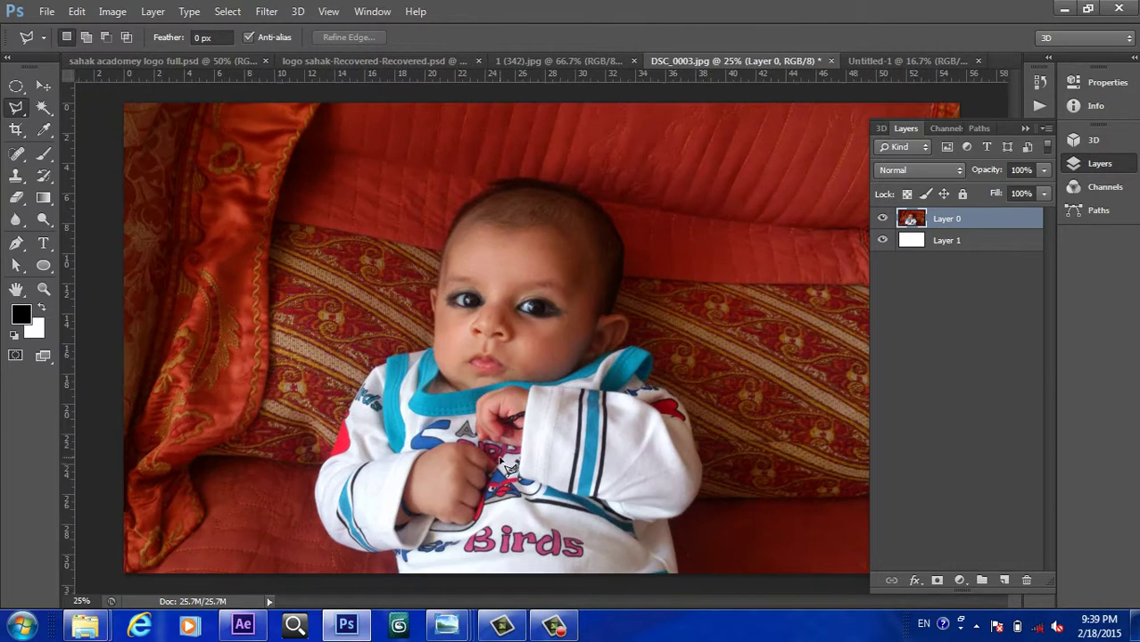
pyautogui.rightClick(23, 112)
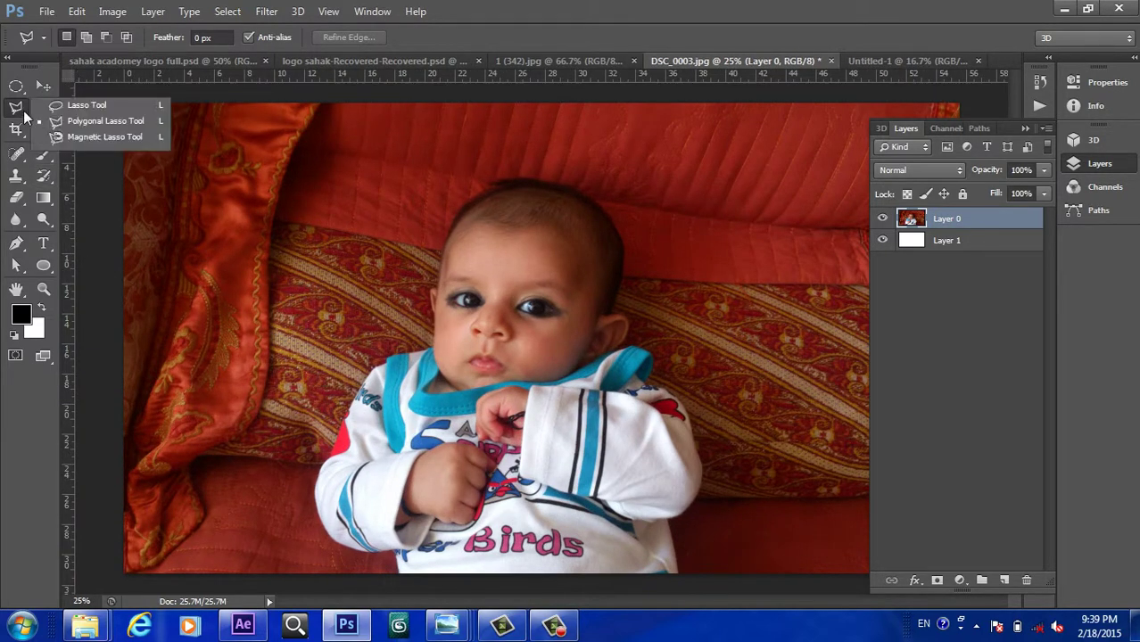
pyautogui.click(74, 106)
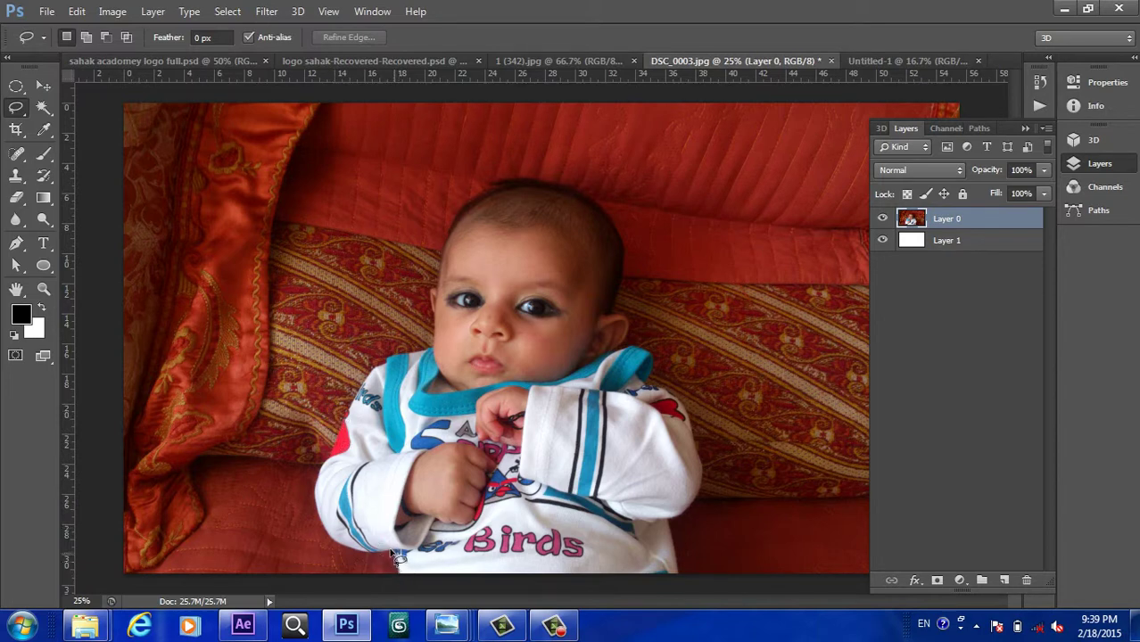
# Draw a loose freehand lasso selection around the baby and the surrounding cushion, and clear it
pyautogui.moveTo(357, 560)
pyautogui.mouseDown()
pyautogui.moveTo(260, 464)
pyautogui.moveTo(233, 296)
pyautogui.moveTo(442, 223)
pyautogui.moveTo(468, 185)
pyautogui.moveTo(561, 146)
pyautogui.moveTo(654, 205)
pyautogui.moveTo(754, 408)
pyautogui.moveTo(756, 522)
pyautogui.moveTo(707, 569)
pyautogui.mouseUp()
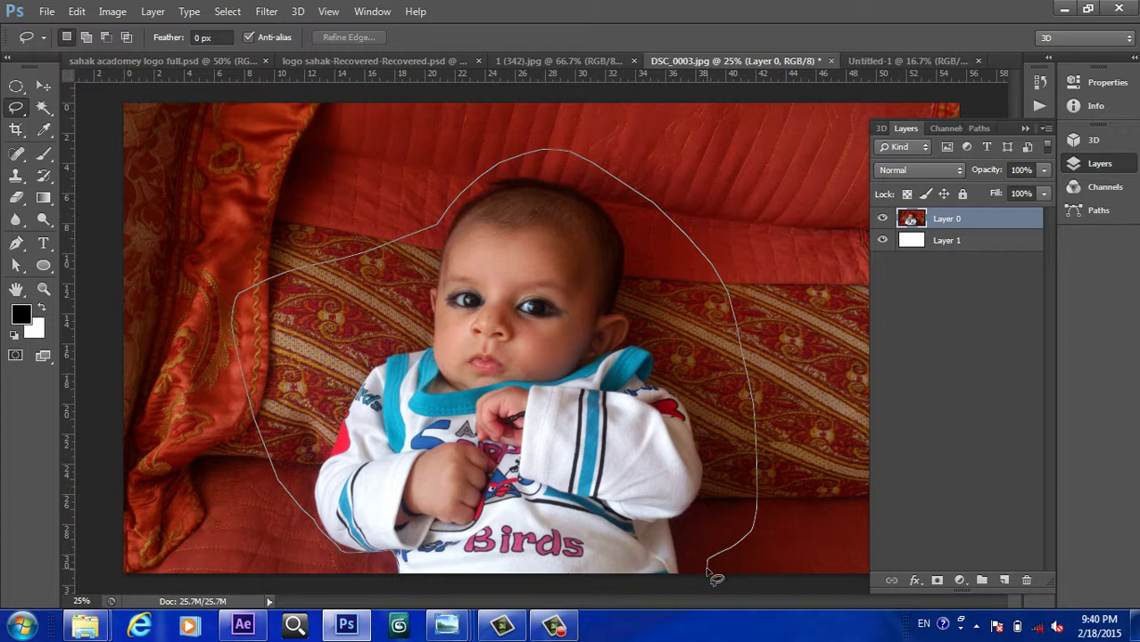
pyautogui.moveTo(709, 570)
pyautogui.mouseDown()
pyautogui.moveTo(668, 579)
pyautogui.moveTo(470, 556)
pyautogui.moveTo(399, 576)
pyautogui.mouseUp()
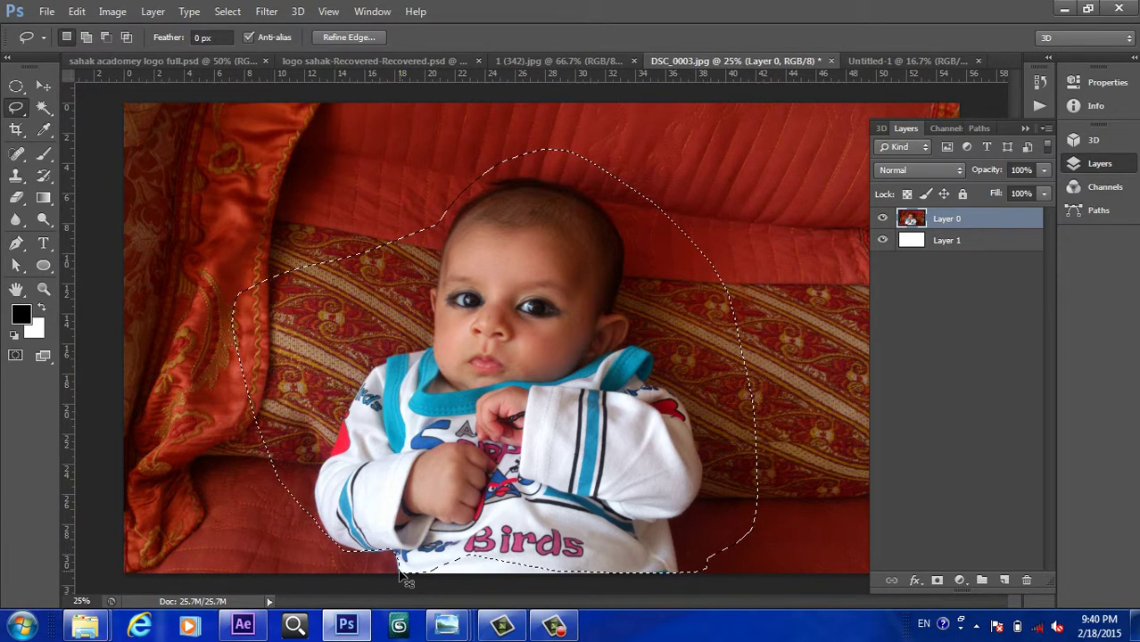
pyautogui.hotkey('ctrl', 'd')
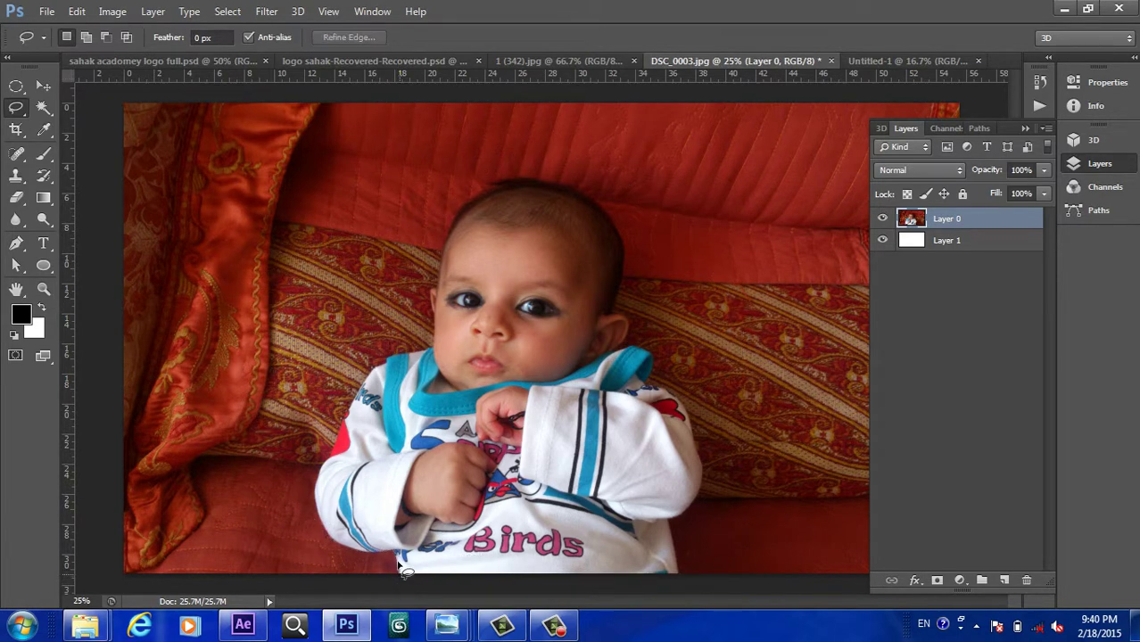
# Trace a freehand lasso selection closely along the baby's outline, closing it along the photo's lower edge
pyautogui.moveTo(376, 553)
pyautogui.mouseDown()
pyautogui.moveTo(312, 502)
pyautogui.moveTo(363, 385)
pyautogui.moveTo(389, 359)
pyautogui.moveTo(434, 348)
pyautogui.moveTo(430, 291)
pyautogui.moveTo(462, 208)
pyautogui.moveTo(500, 183)
pyautogui.moveTo(552, 186)
pyautogui.moveTo(606, 224)
pyautogui.moveTo(625, 347)
pyautogui.moveTo(647, 351)
pyautogui.moveTo(648, 383)
pyautogui.moveTo(681, 409)
pyautogui.moveTo(701, 475)
pyautogui.moveTo(674, 521)
pyautogui.moveTo(676, 575)
pyautogui.moveTo(609, 594)
pyautogui.mouseUp()
pyautogui.moveTo(538, 598)
pyautogui.mouseDown()
pyautogui.moveTo(402, 569)
pyautogui.moveTo(403, 580)
pyautogui.mouseUp()
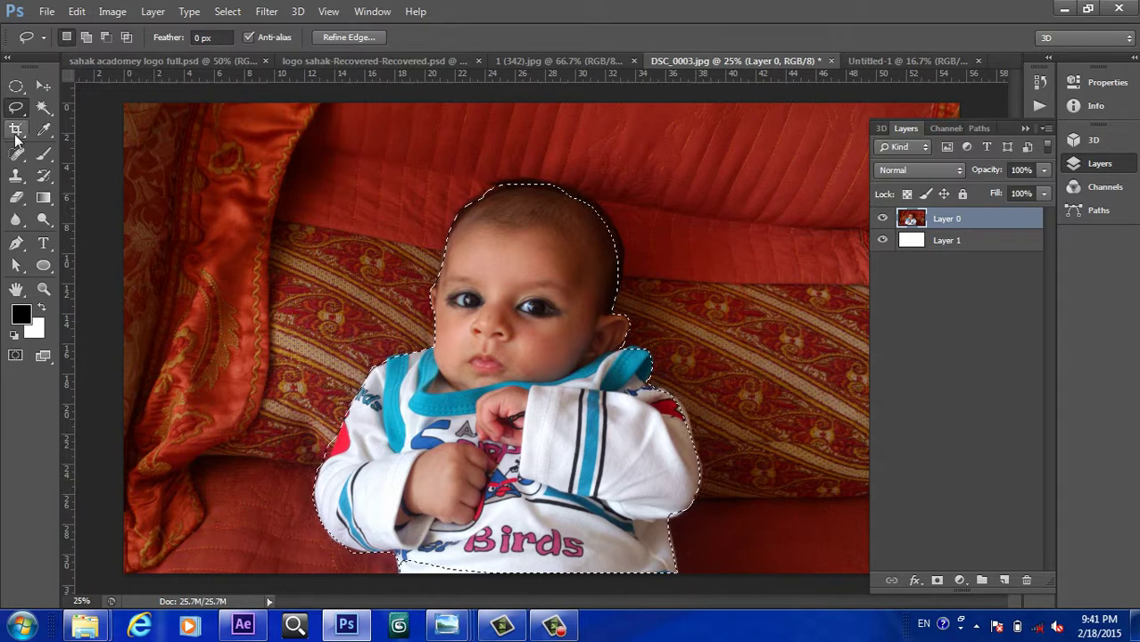
# Try moving the selected baby with the Move tool, undo the move and clear the selection
pyautogui.press('v')
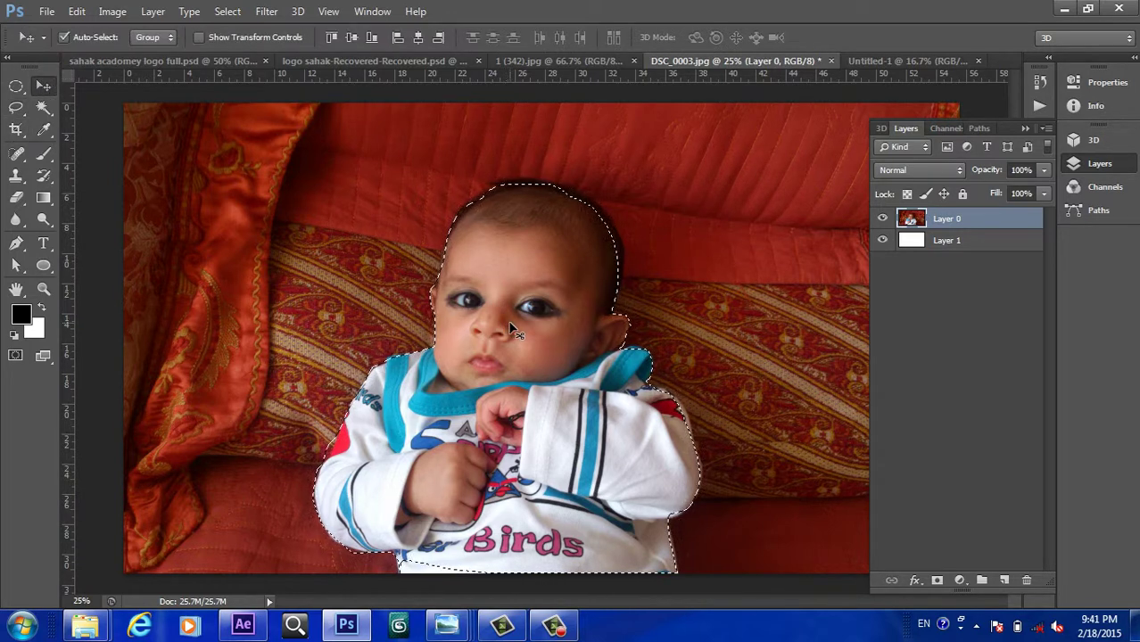
pyautogui.moveTo(508, 330); pyautogui.dragTo(729, 258)
pyautogui.moveTo(582, 320); pyautogui.dragTo(445, 336)
pyautogui.hotkey('ctrl', 'z')
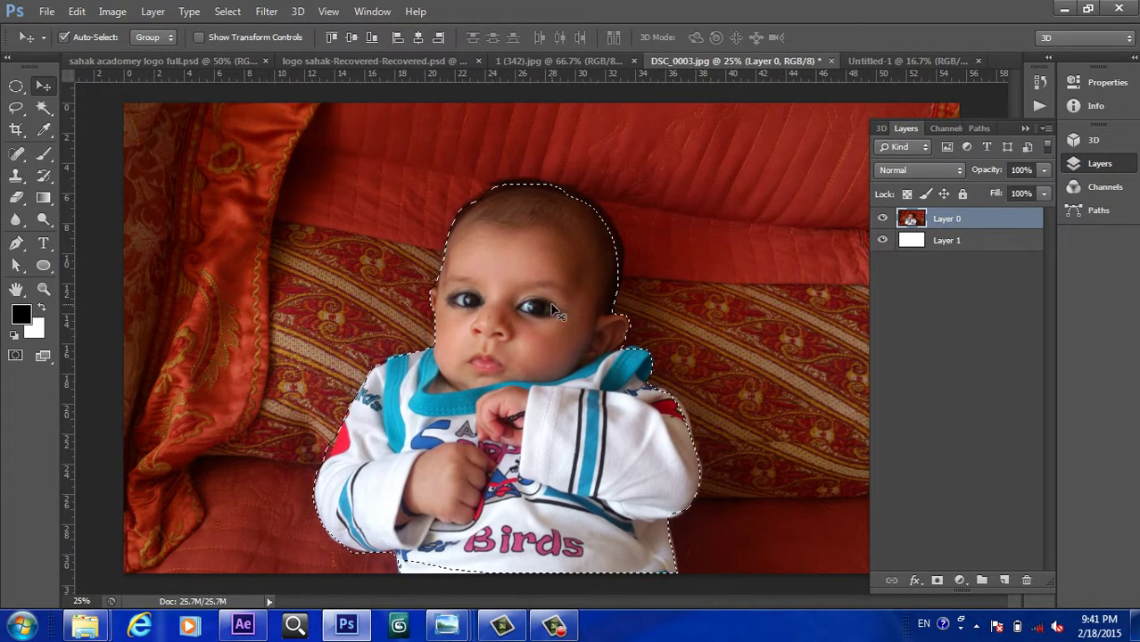
pyautogui.hotkey('ctrl', 'd')
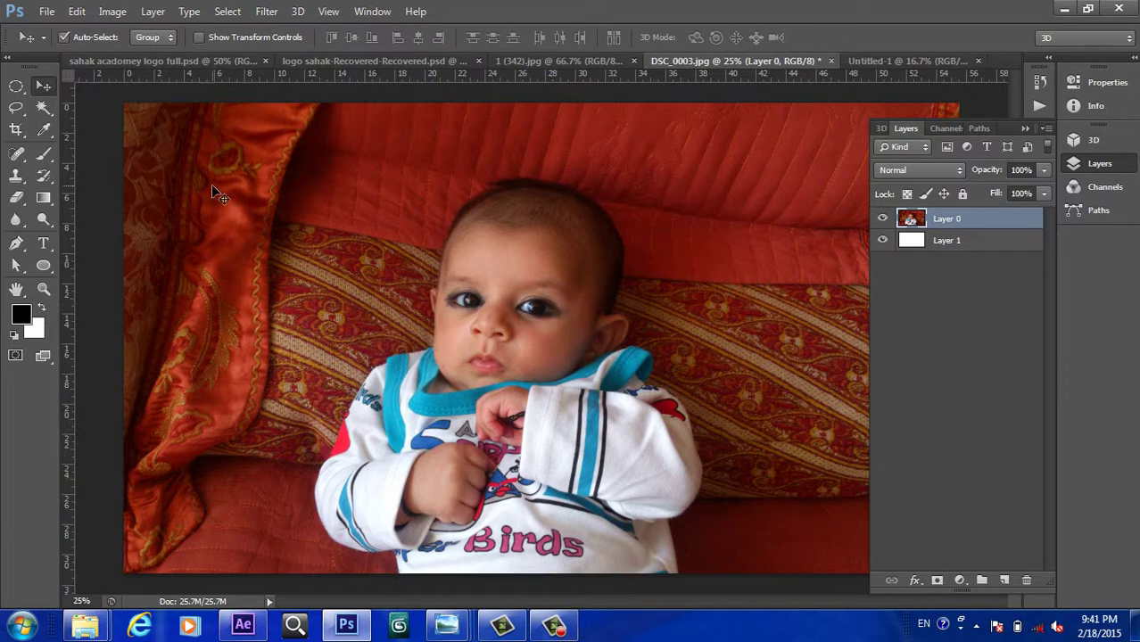
# Trace the baby's outline point by point with the Polygonal Lasso Tool and close the selection at the photo's lower edge
pyautogui.click(19, 109)
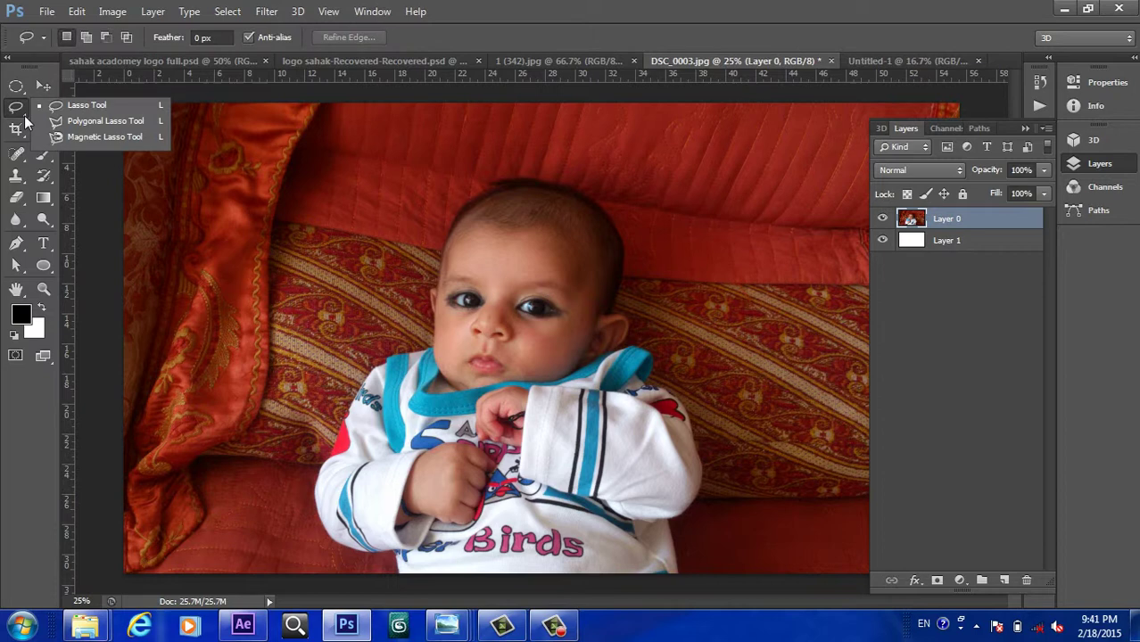
pyautogui.click(101, 120)
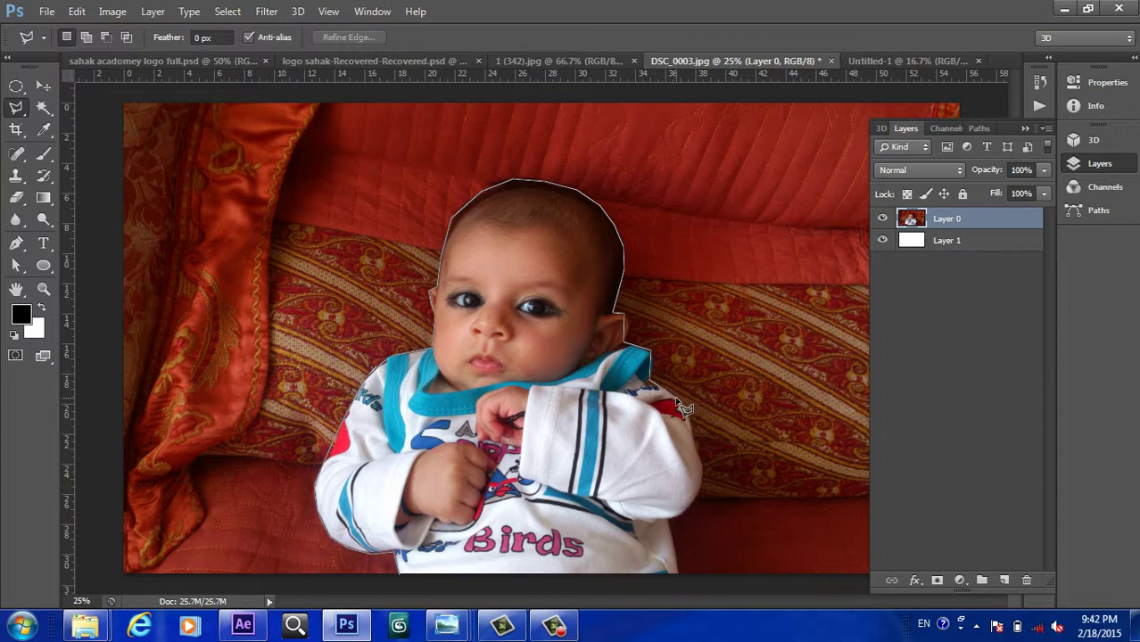
pyautogui.scroll(3, 684, 408)
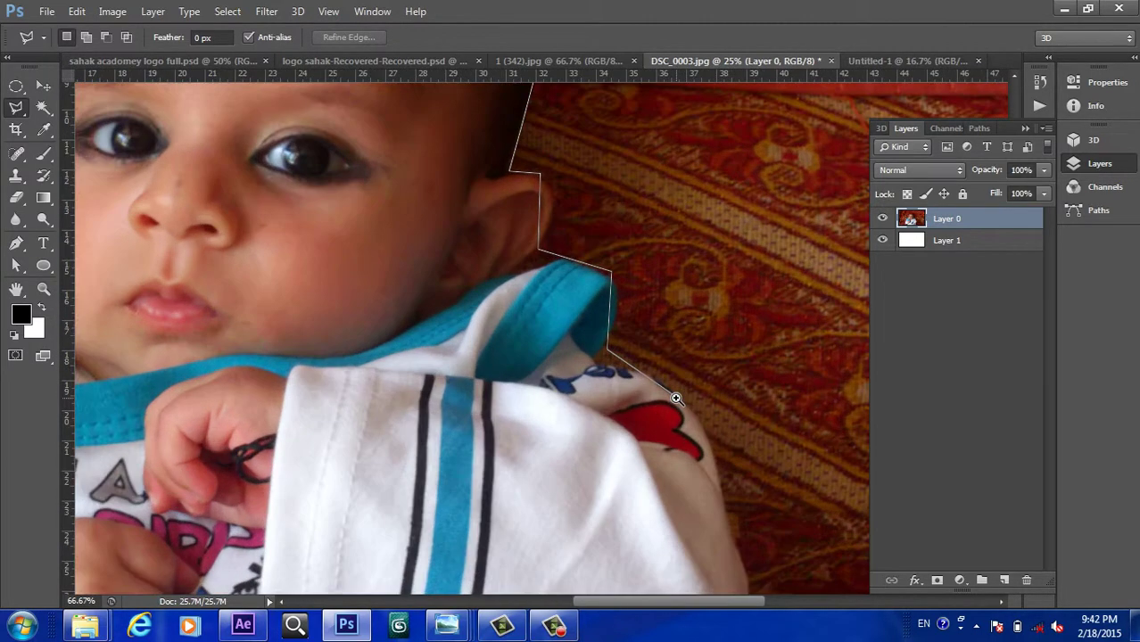
pyautogui.click(712, 439)
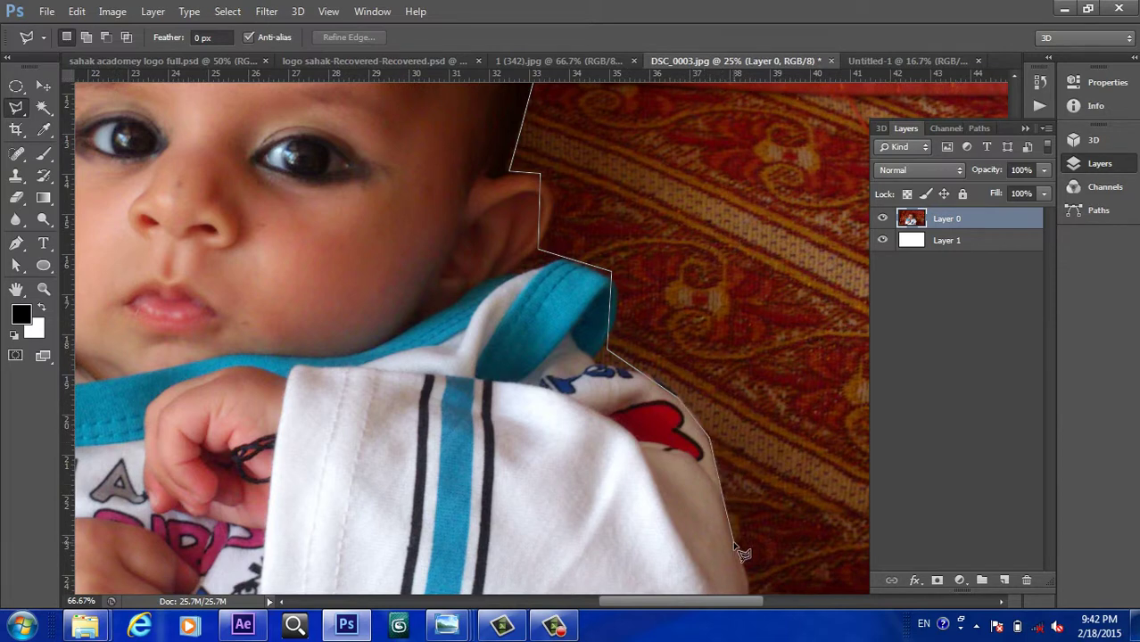
pyautogui.hotkey('ctrl', '-')
pyautogui.hotkey('ctrl', '-')
pyautogui.hotkey('ctrl', '-')
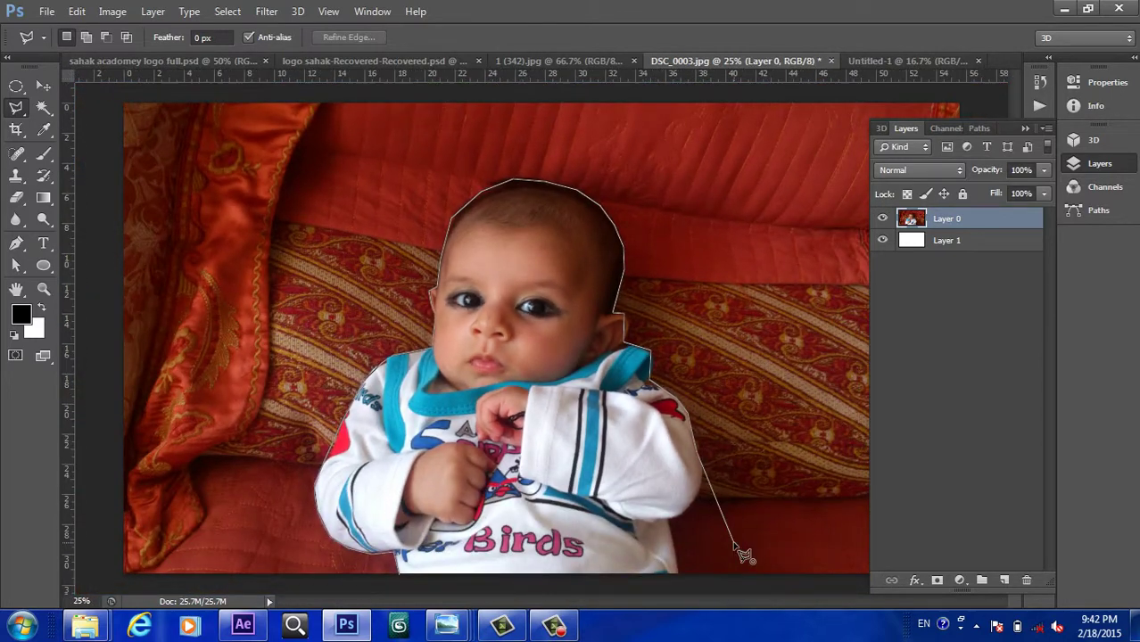
pyautogui.click(696, 496)
pyautogui.click(667, 524)
pyautogui.click(678, 575)
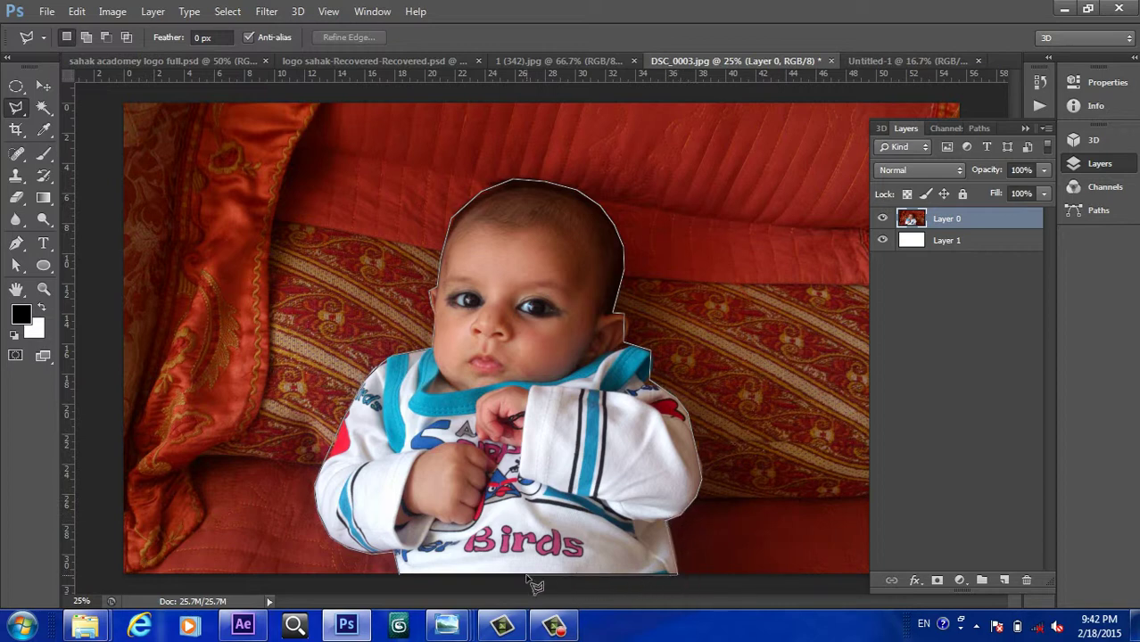
pyautogui.click(404, 582)
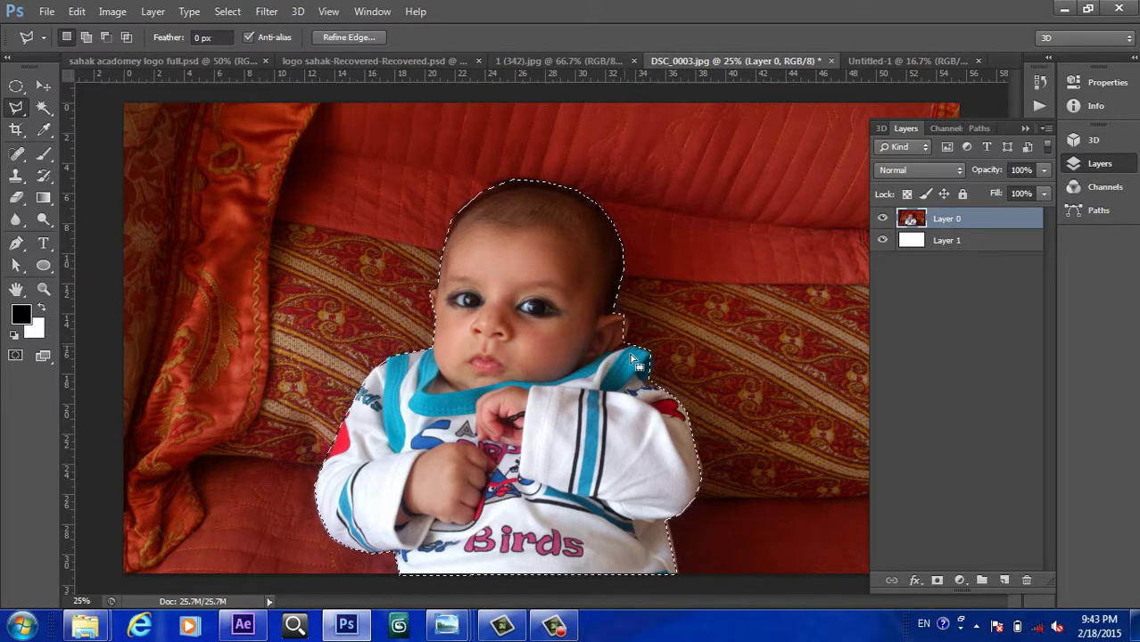
# Try deleting the selected baby from Layer 0 and undo the deletion
pyautogui.press('Delete')
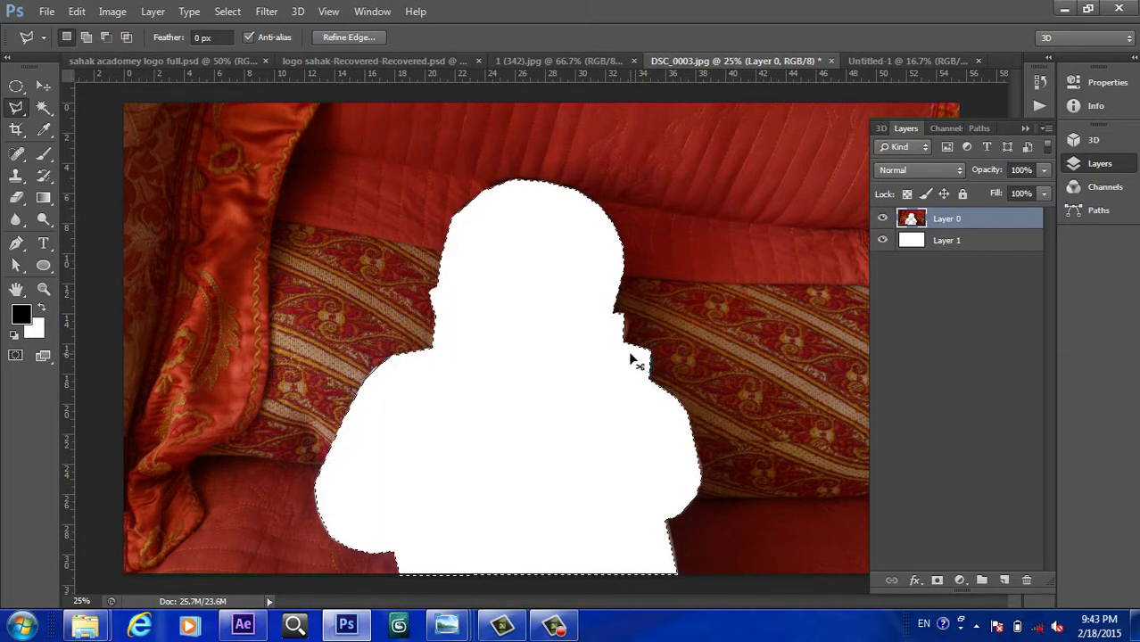
pyautogui.hotkey('ctrl', 'z')
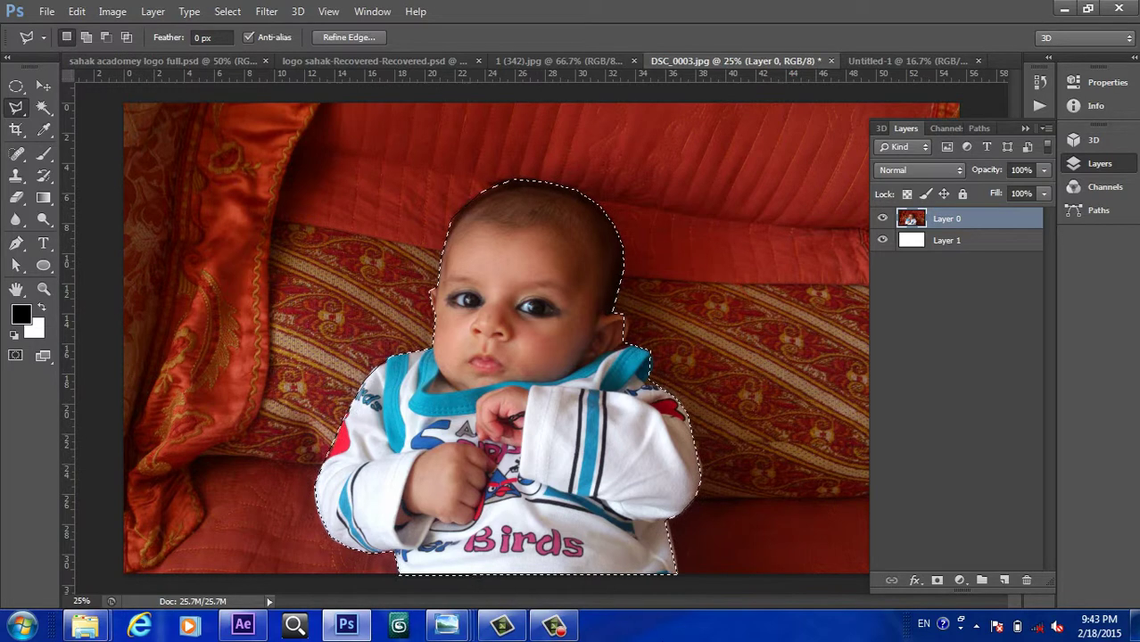
# Invert the selection and delete the background around the baby from Layer 0
pyautogui.hotkey('ctrl', '-')
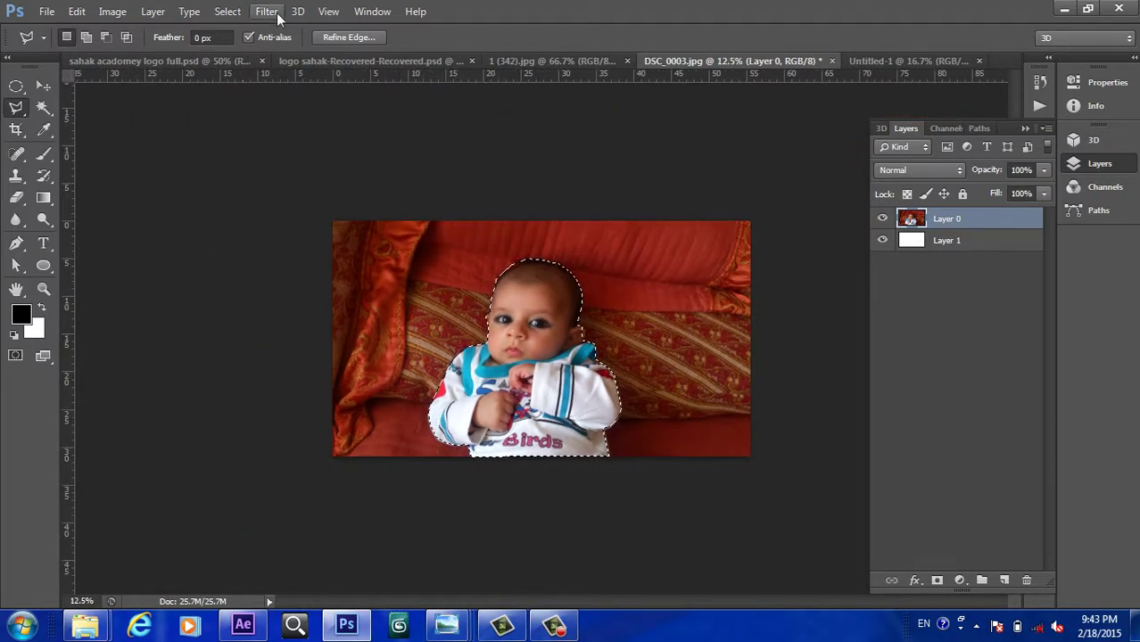
pyautogui.click(226, 13)
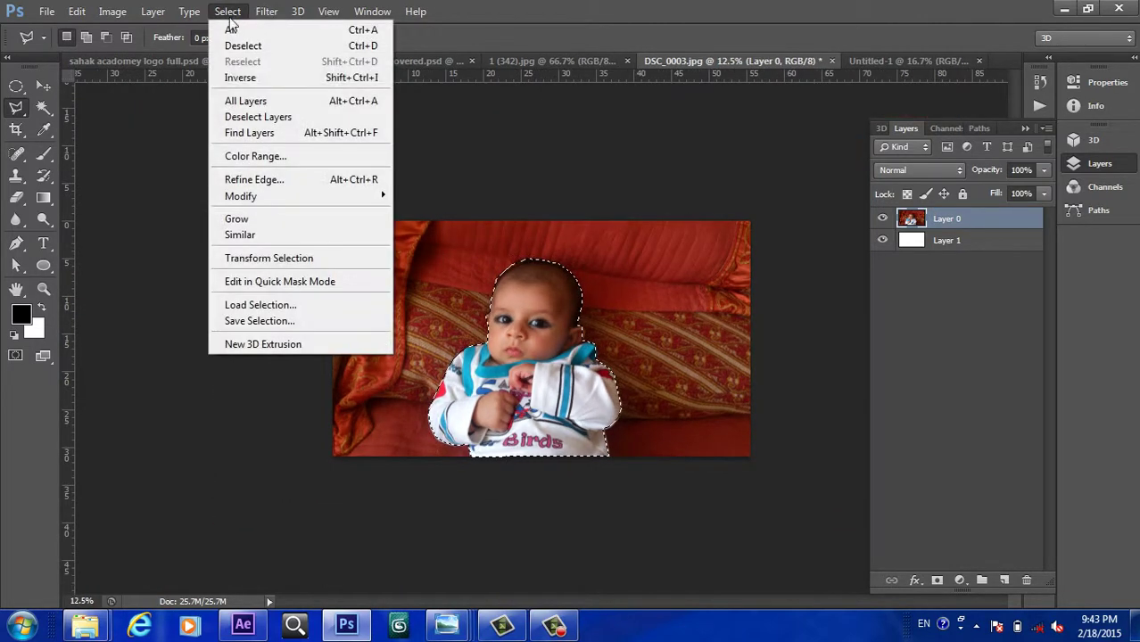
pyautogui.click(249, 79)
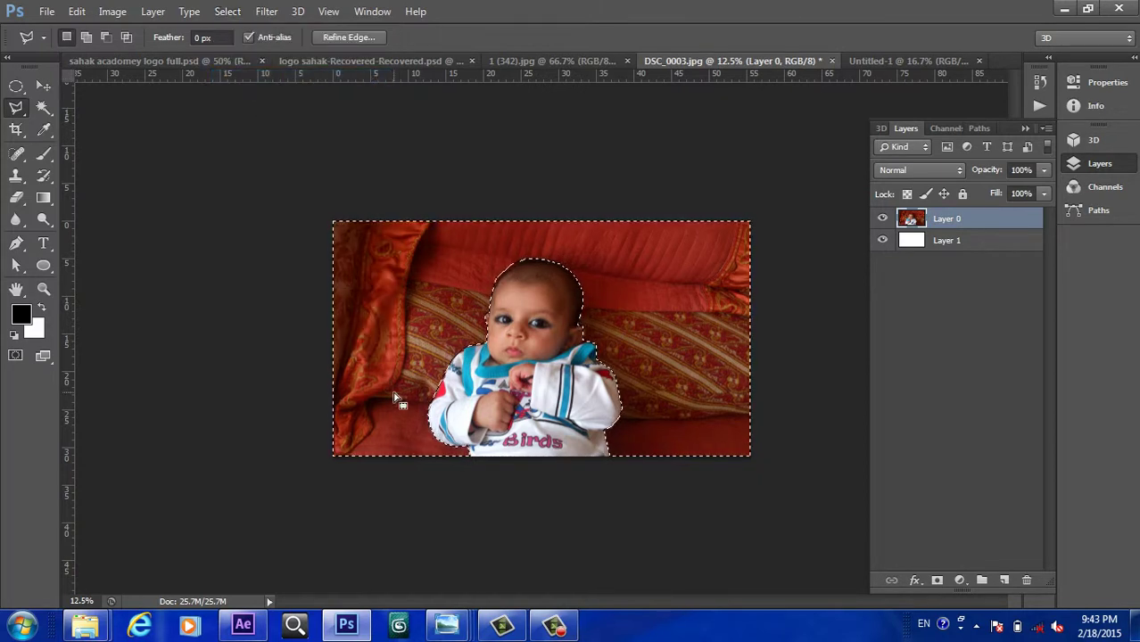
pyautogui.press('Delete')
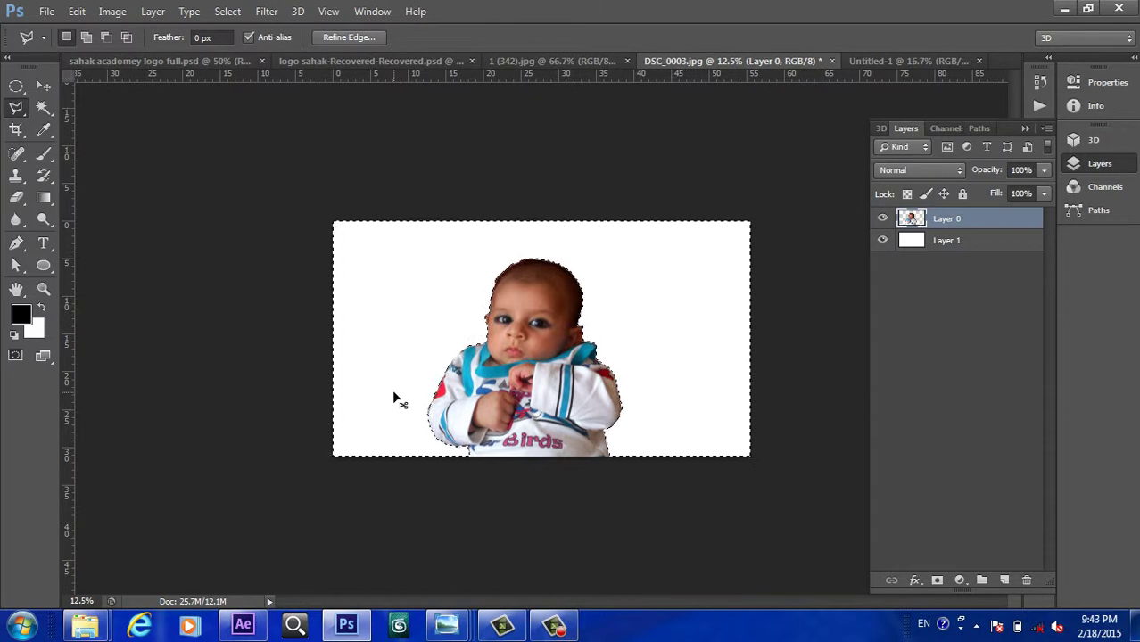
# Undo the background deletion on Layer 0 and clear the inverted selection
pyautogui.hotkey('ctrl', 'd')
pyautogui.hotkey('ctrl', '+')
pyautogui.hotkey('ctrl', '+')
pyautogui.hotkey('ctrl', 'z')
pyautogui.hotkey('ctrl', '-')
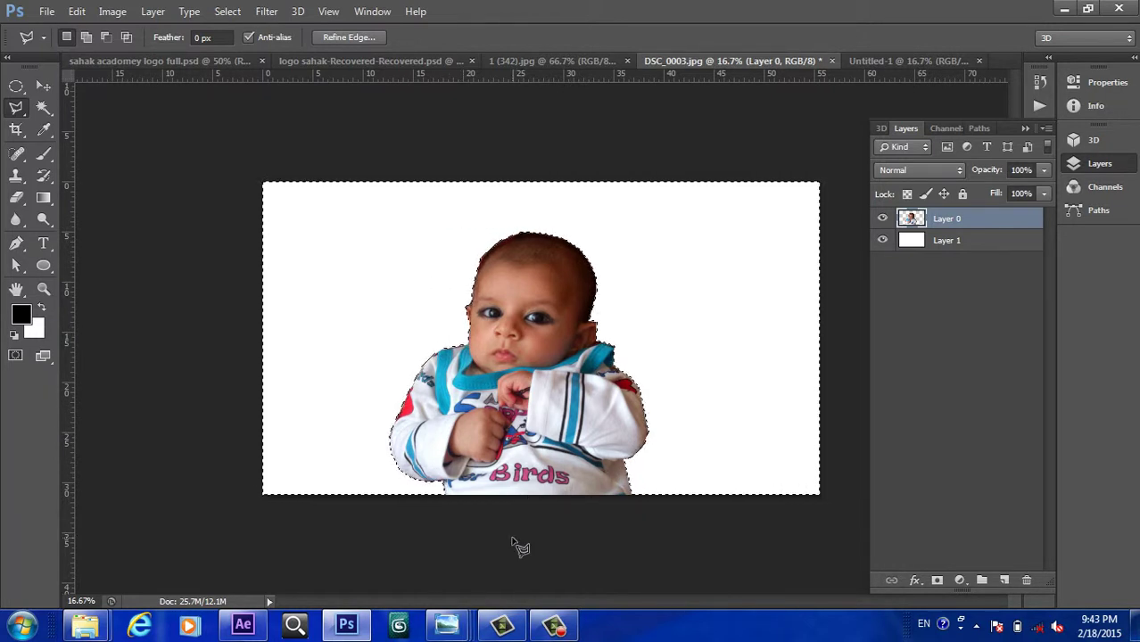
pyautogui.hotkey('ctrl', 'alt', 'z')
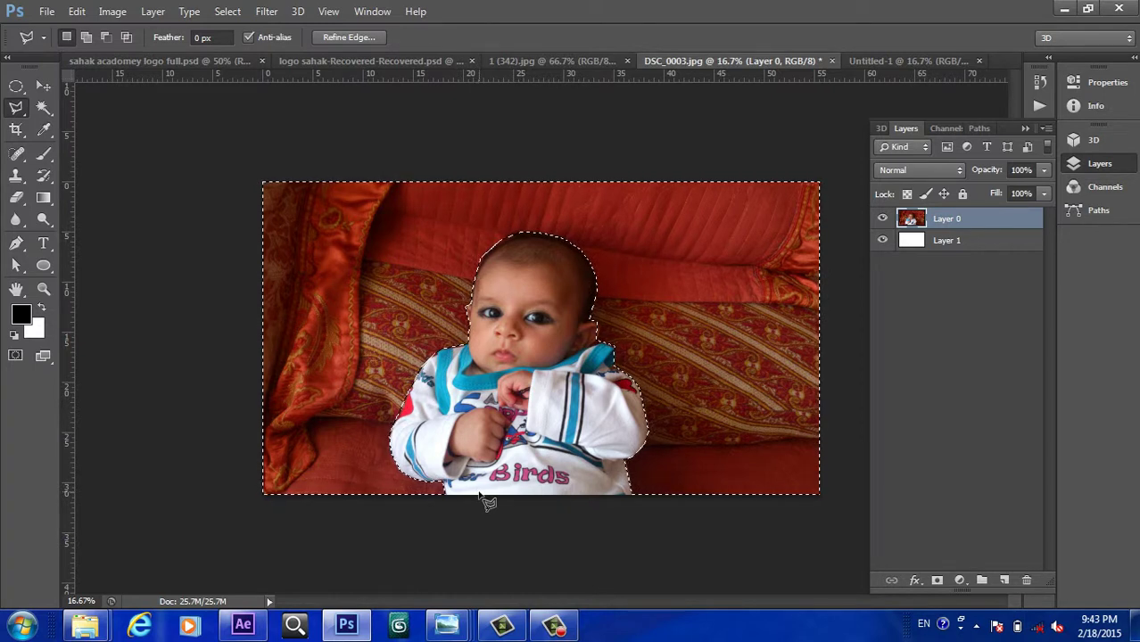
pyautogui.hotkey('ctrl', 'd')
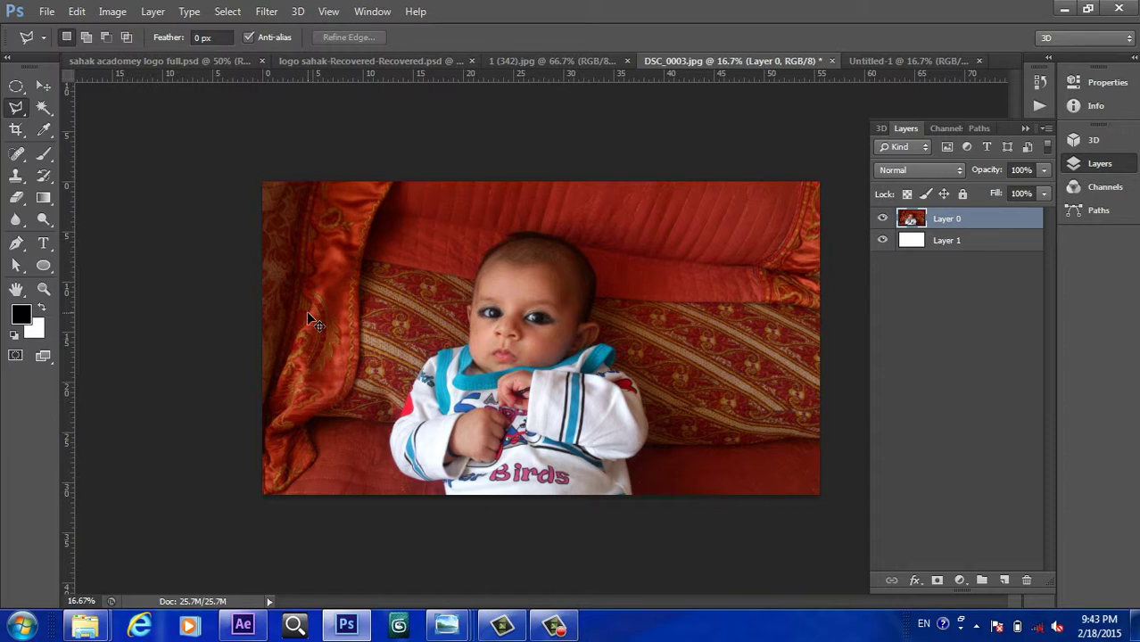
# Choose the Magnetic Lasso Tool for selecting on the baby photo
pyautogui.hotkey('ctrl', '+')
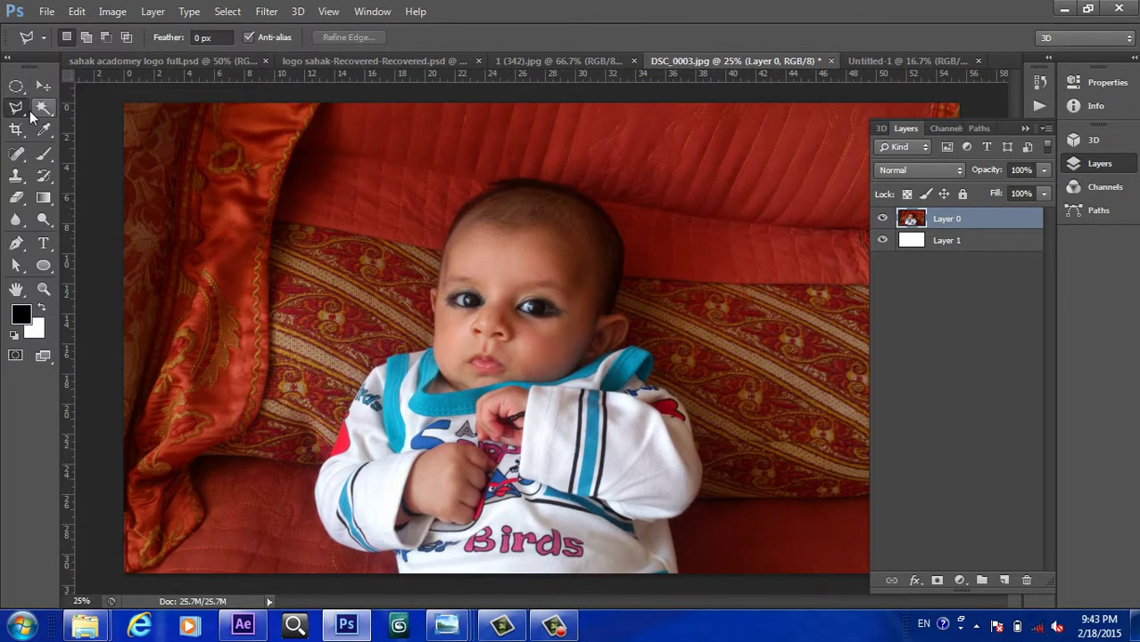
pyautogui.rightClick(24, 114)
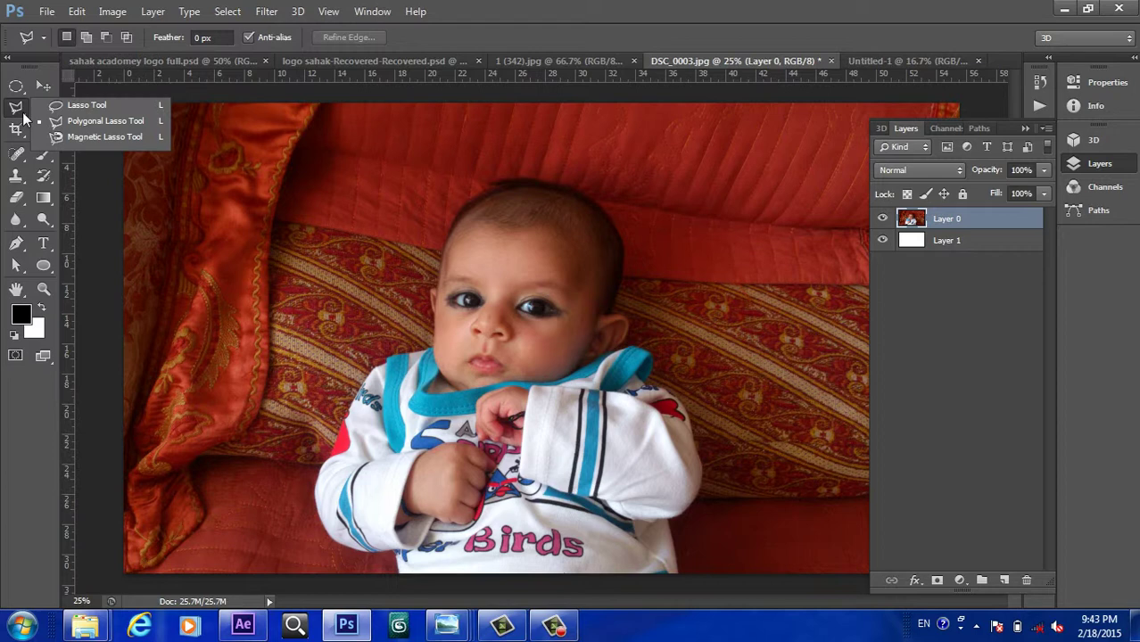
pyautogui.click(78, 138)
# Try a magnetic lasso selection running from the photo's left edge across the cushion to the baby's sleeve, and clear it
pyautogui.click(123, 137)
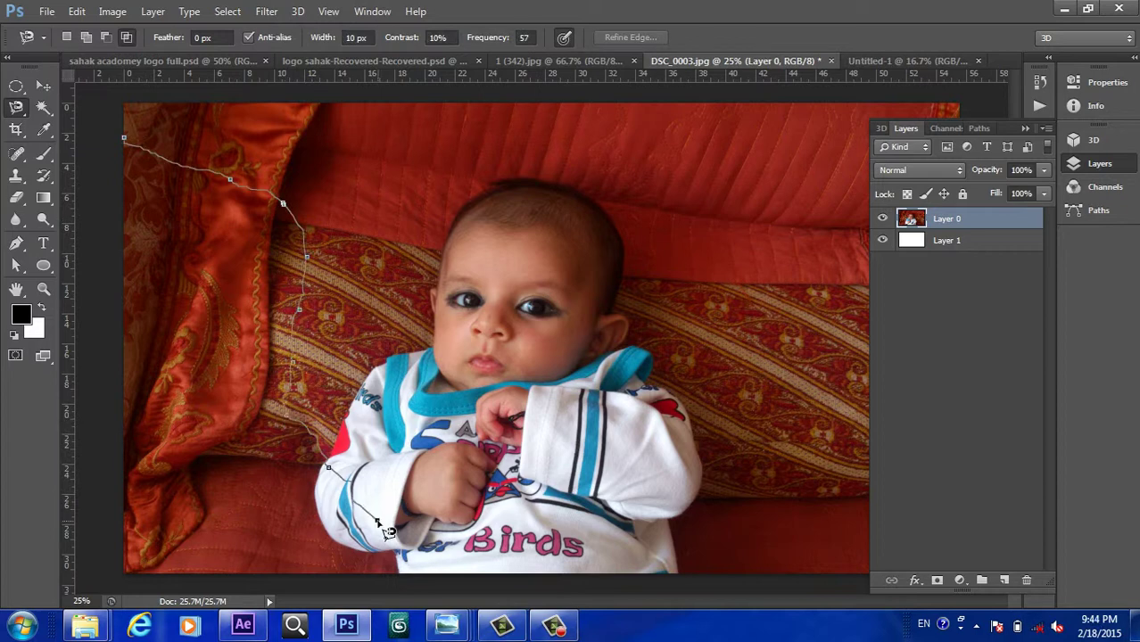
pyautogui.click(126, 137)
pyautogui.hotkey('ctrl', 'd')
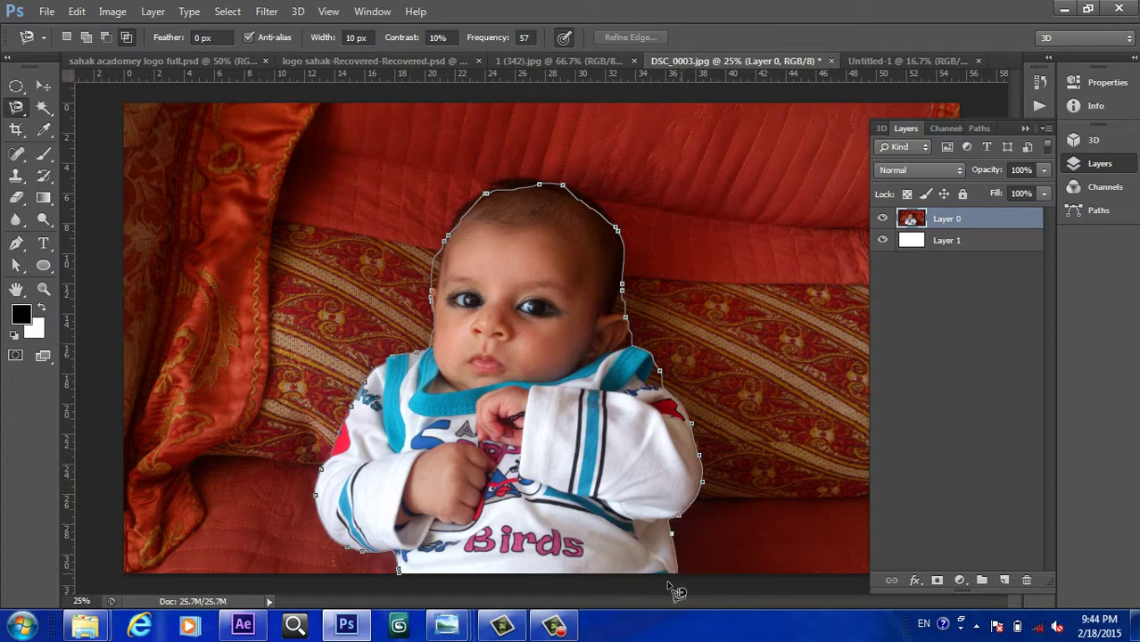
# Trace the baby's outline with the Magnetic Lasso and close the selection at the photo's lower edge
pyautogui.click(397, 573)
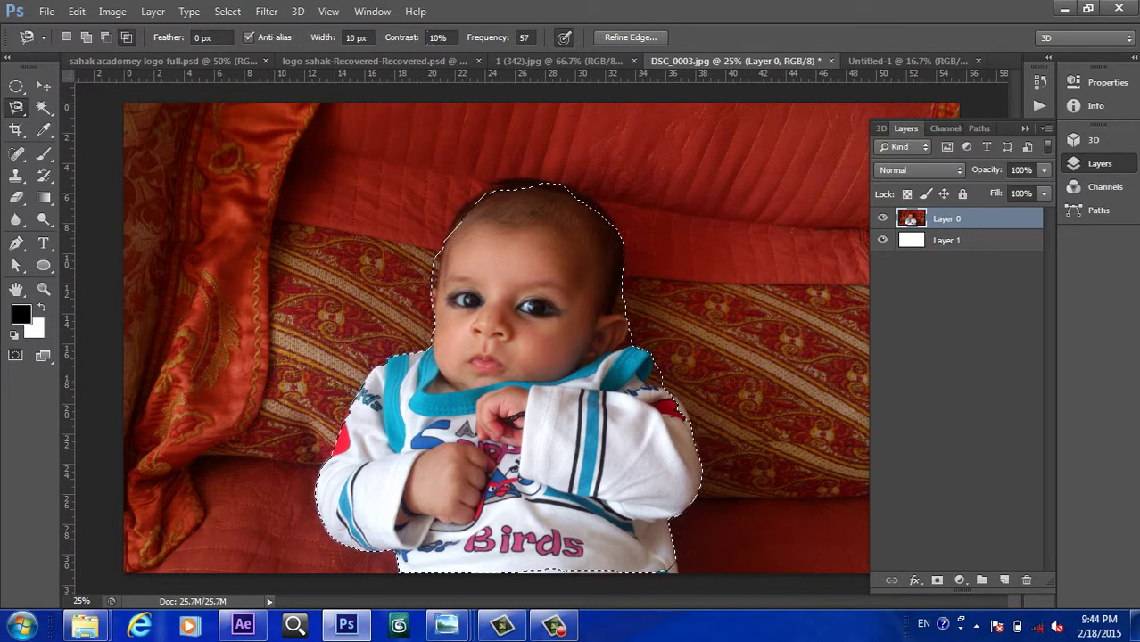
# Add a patch of background beside the baby's head to the selection with the Magnetic Lasso, and subtract it again
pyautogui.click(86, 37)
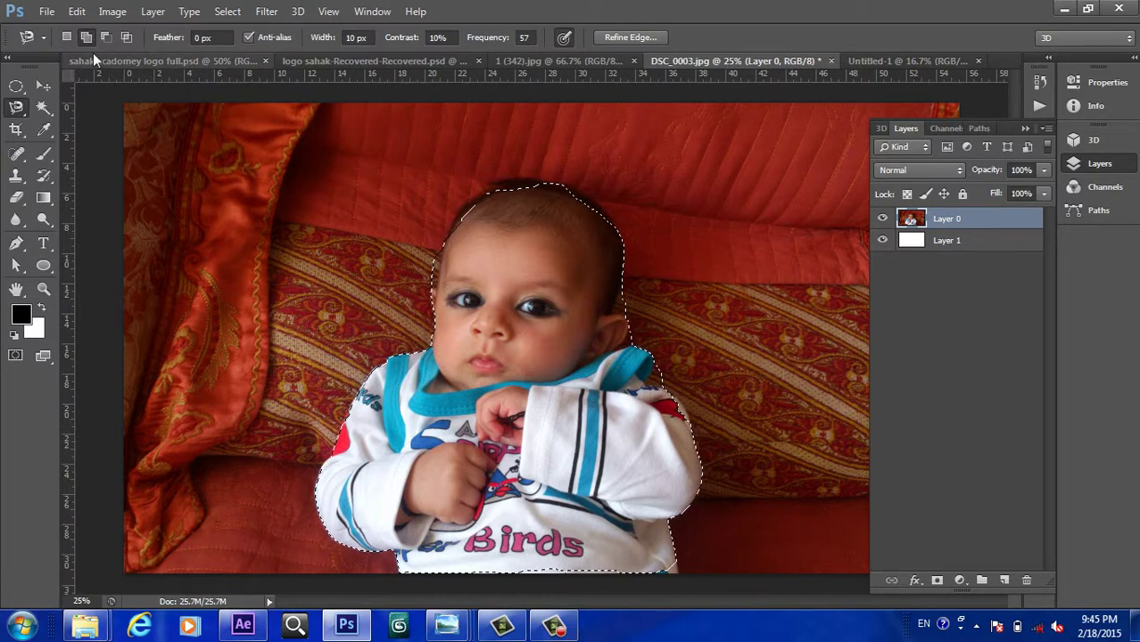
pyautogui.click(513, 206)
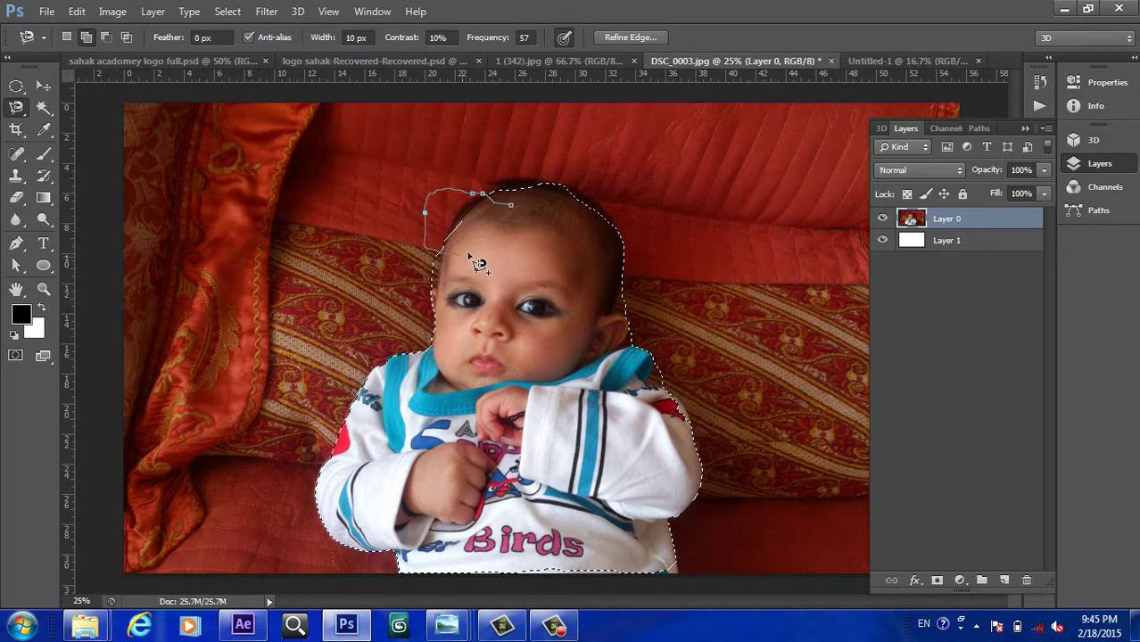
pyautogui.click(512, 206)
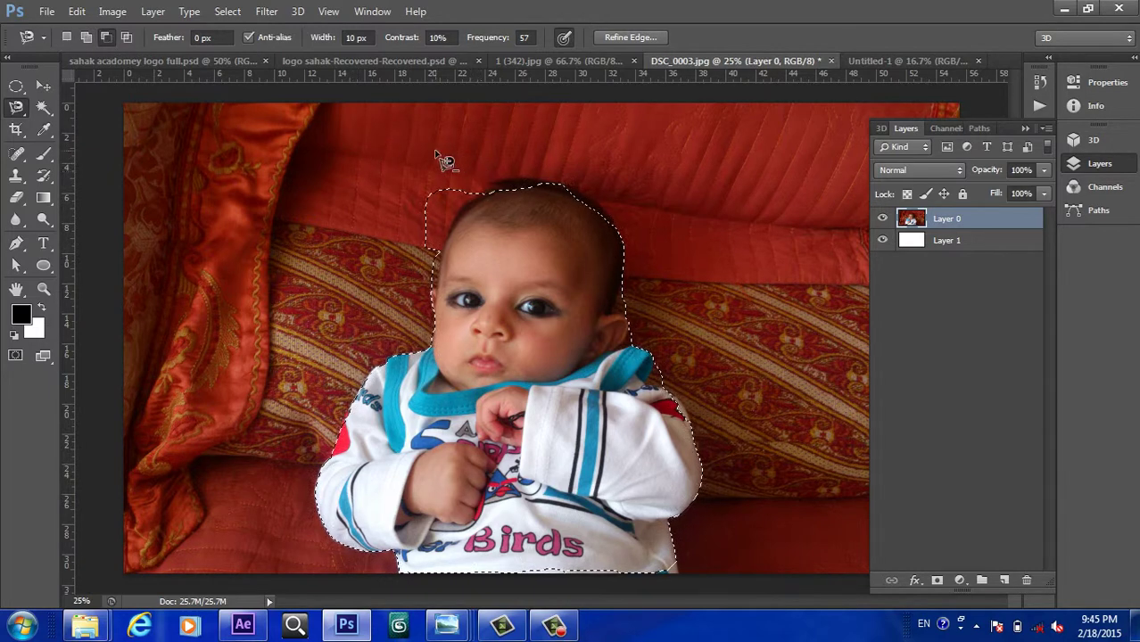
pyautogui.click(463, 165)
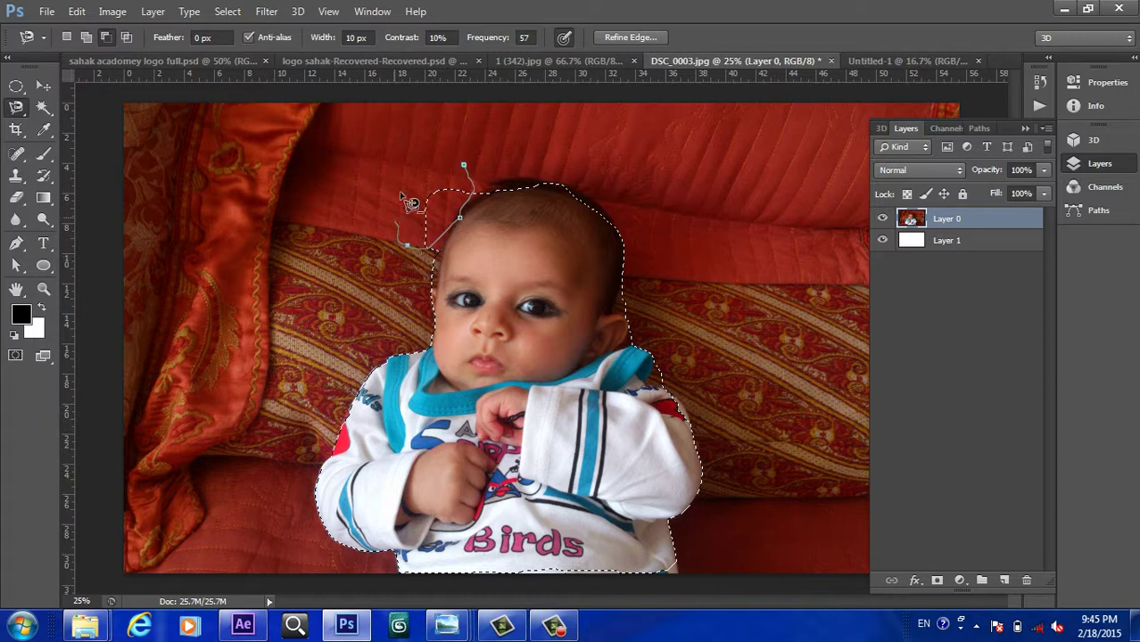
pyautogui.click(464, 166)
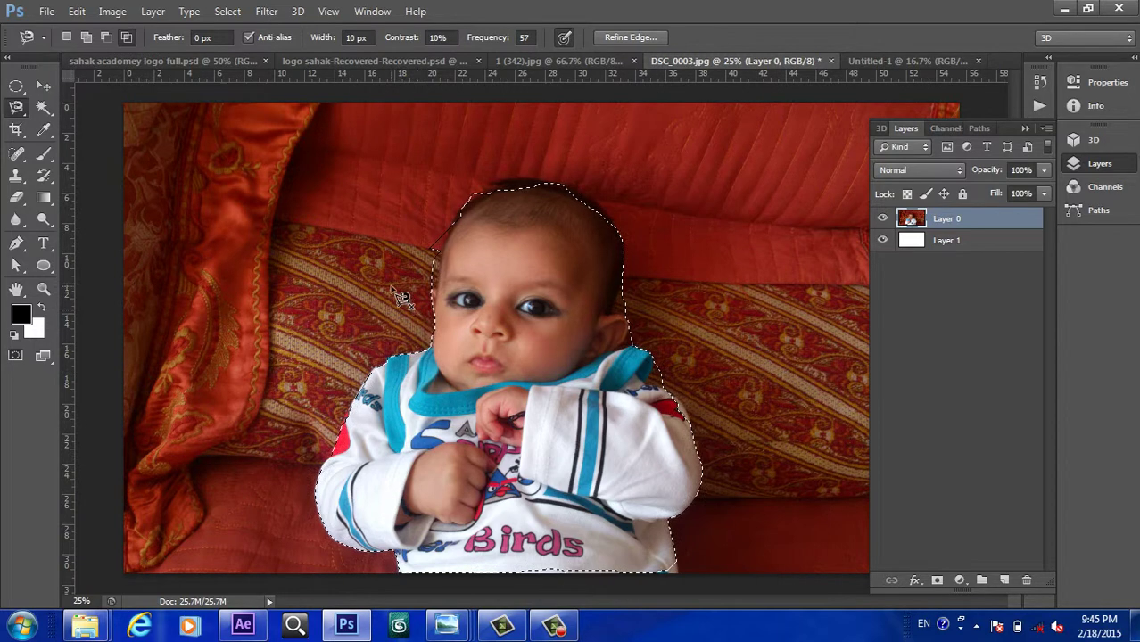
# Intersect the selection with a magnetic lasso loop around the baby's lower face and collar, and clear the resulting selection
pyautogui.click(418, 357)
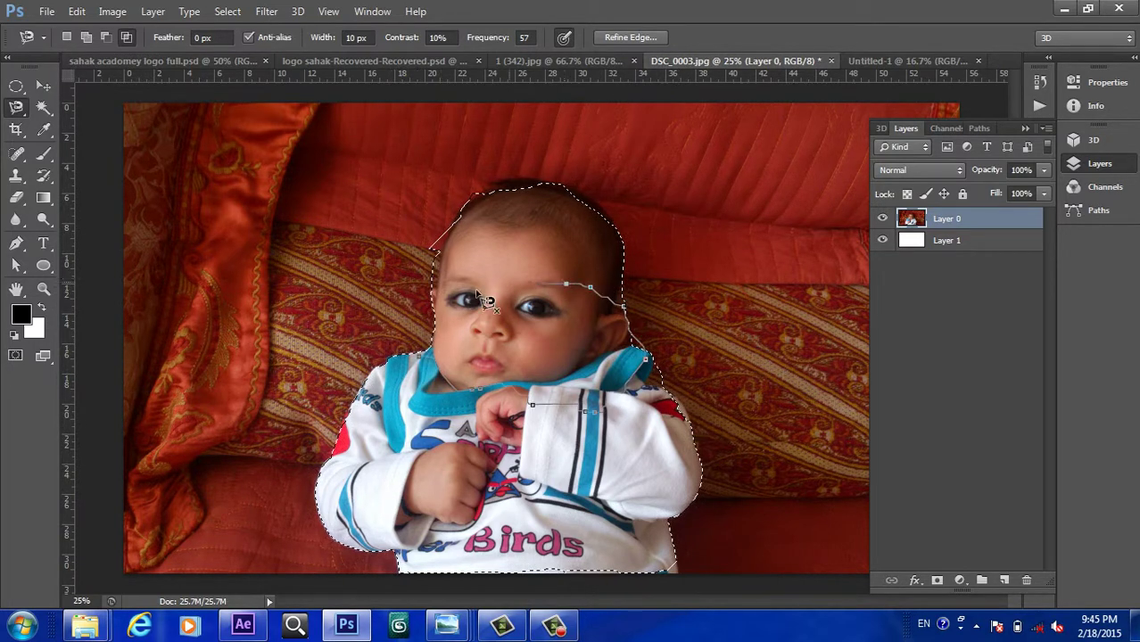
pyautogui.click(419, 357)
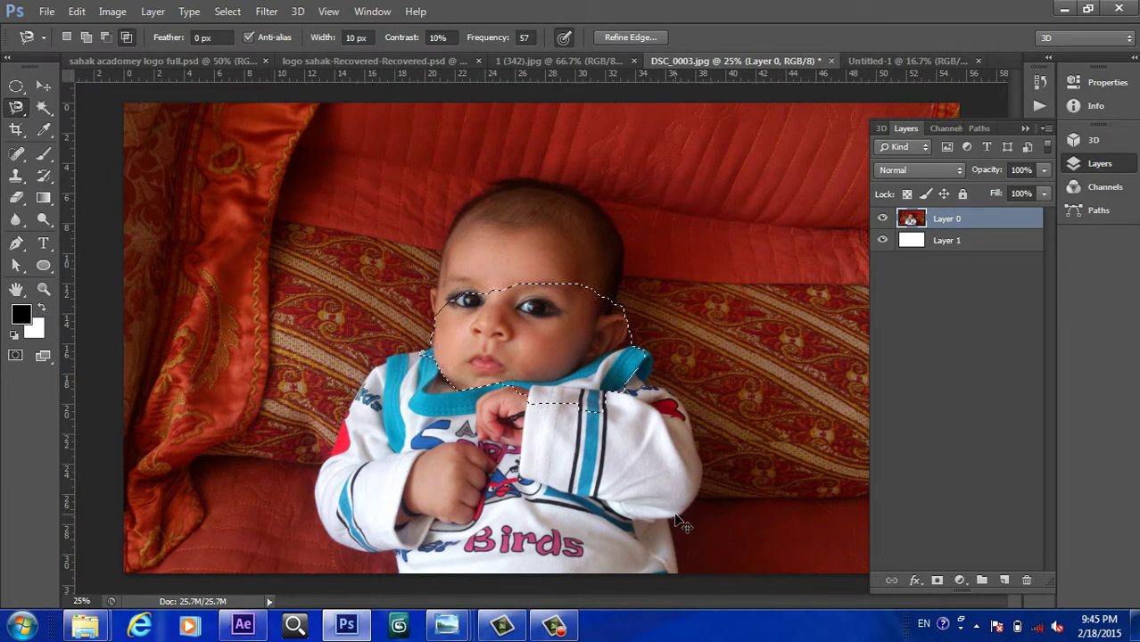
pyautogui.hotkey('ctrl', 'd')
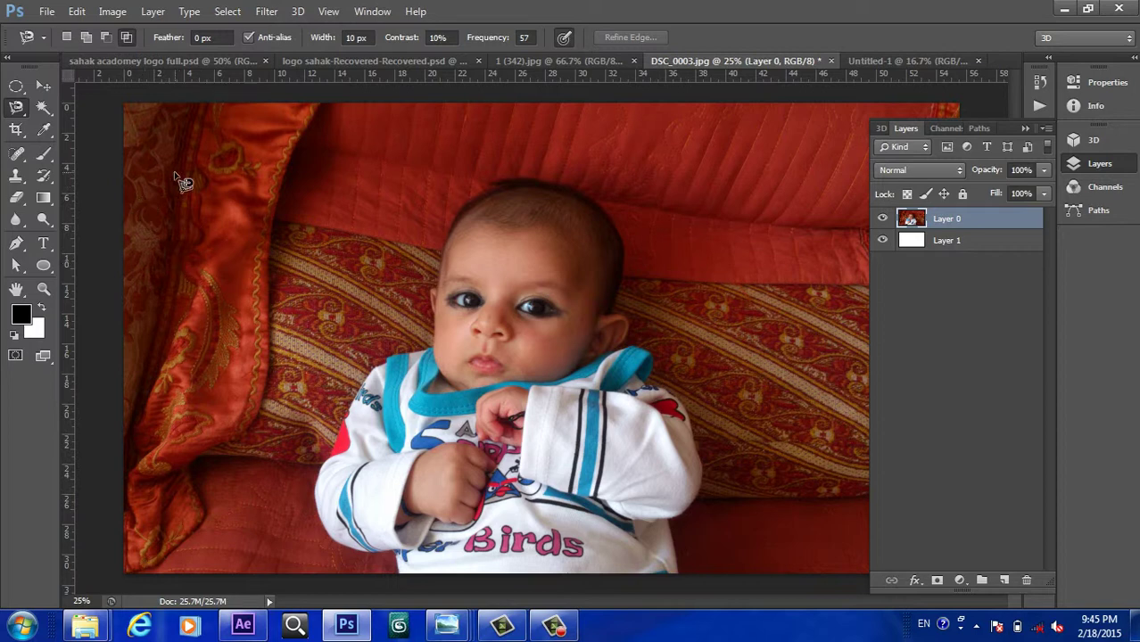
# Try the Magic Wand at tolerance 32 on the baby's white sleeve, add neighbouring shirt areas, and clear the selection
pyautogui.click(45, 108)
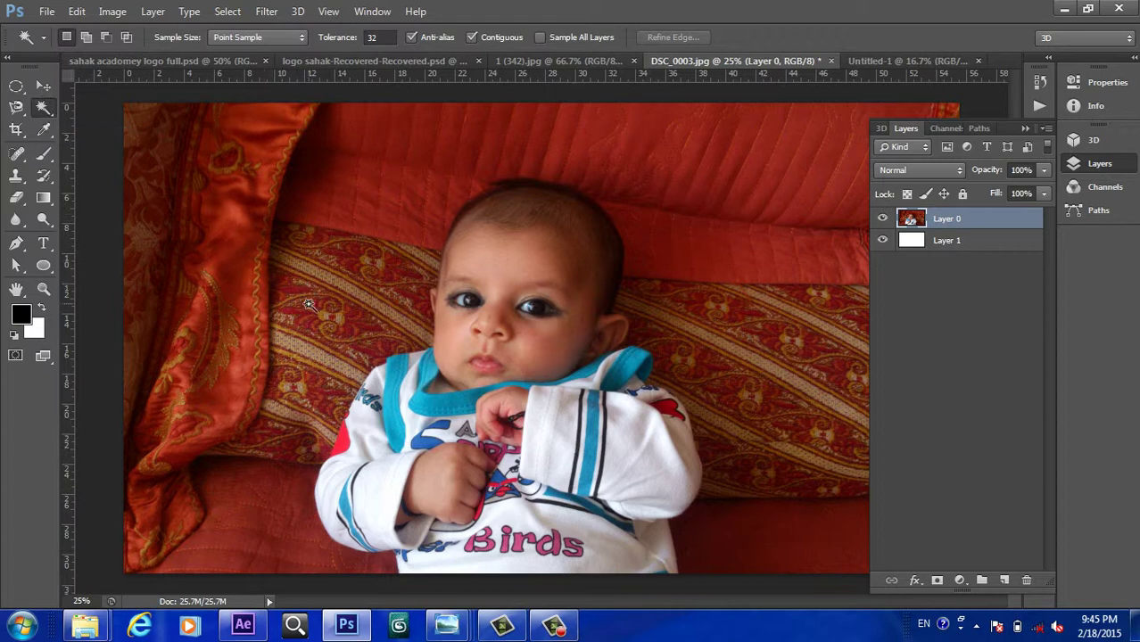
pyautogui.click(360, 446)
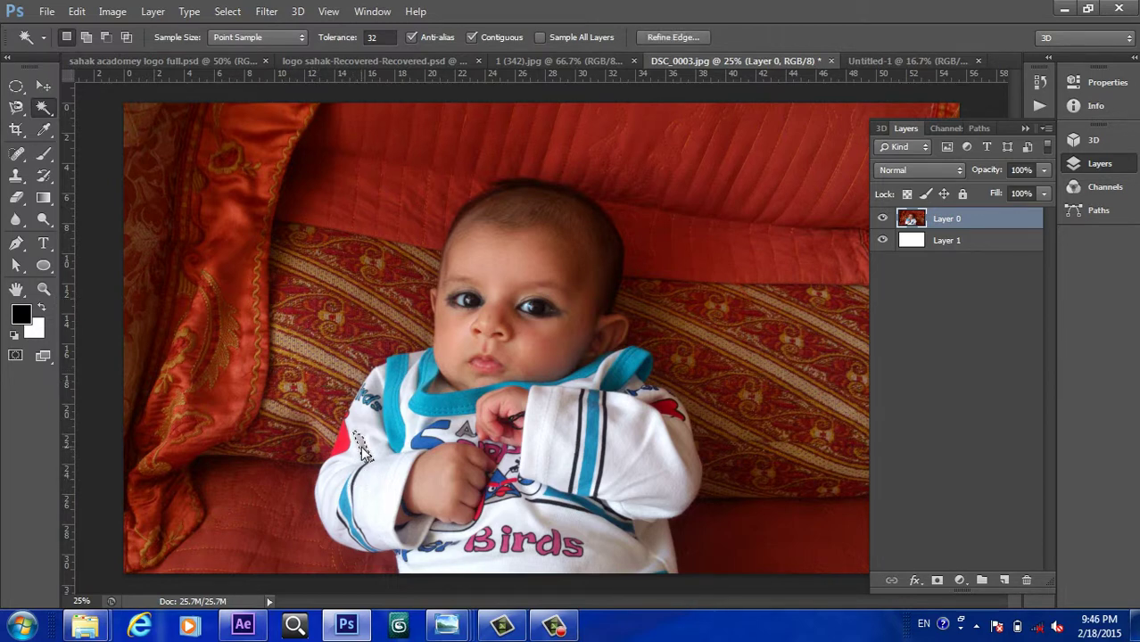
pyautogui.keyDown('shift'); pyautogui.click(372, 442); pyautogui.keyUp('shift')
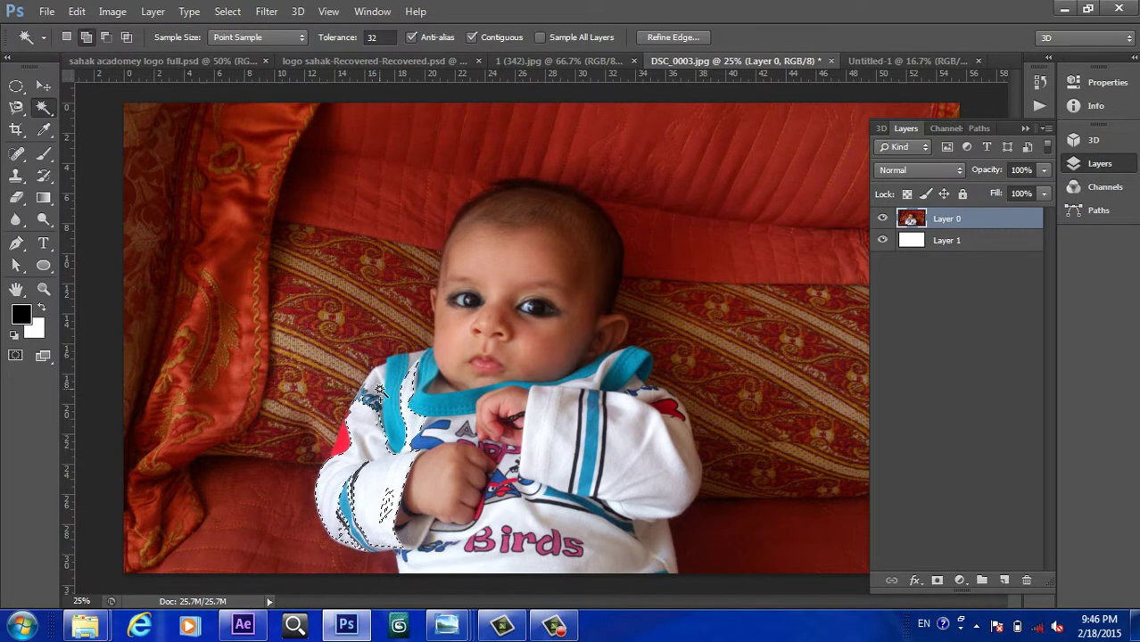
pyautogui.keyDown('shift'); pyautogui.click(380, 389); pyautogui.keyUp('shift')
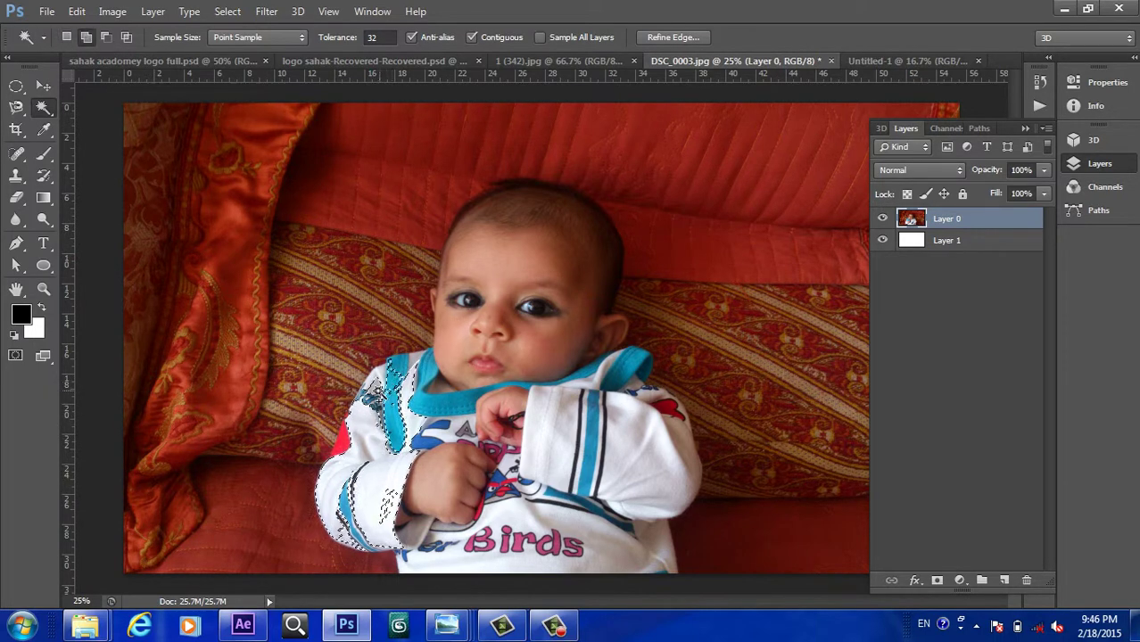
pyautogui.keyDown('shift'); pyautogui.click(378, 390); pyautogui.keyUp('shift')
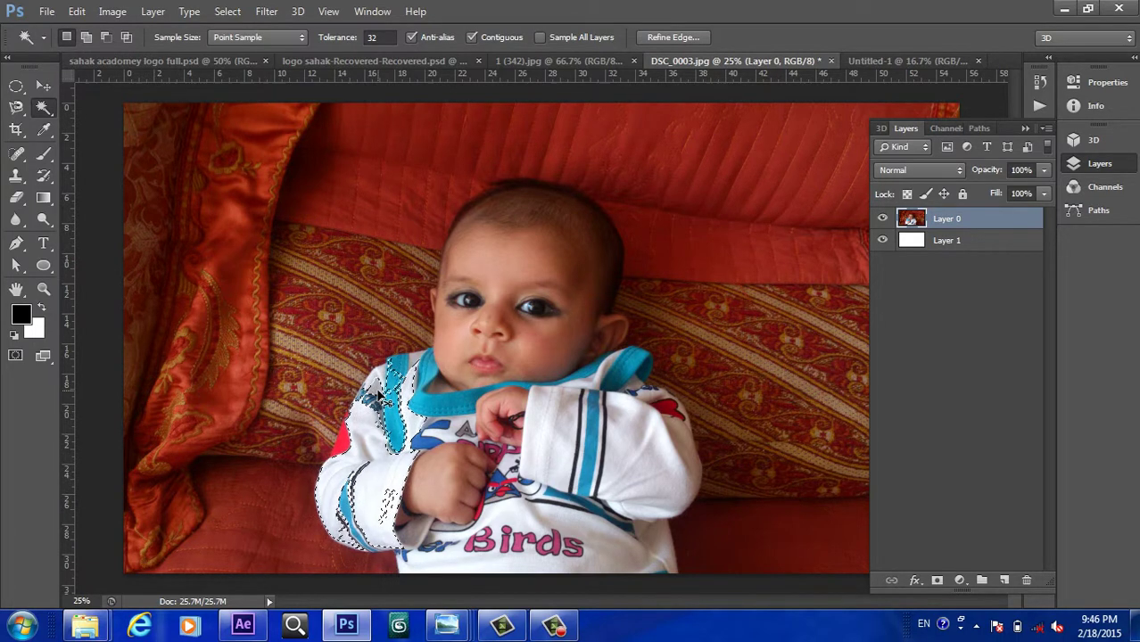
pyautogui.hotkey('ctrl', 'd')
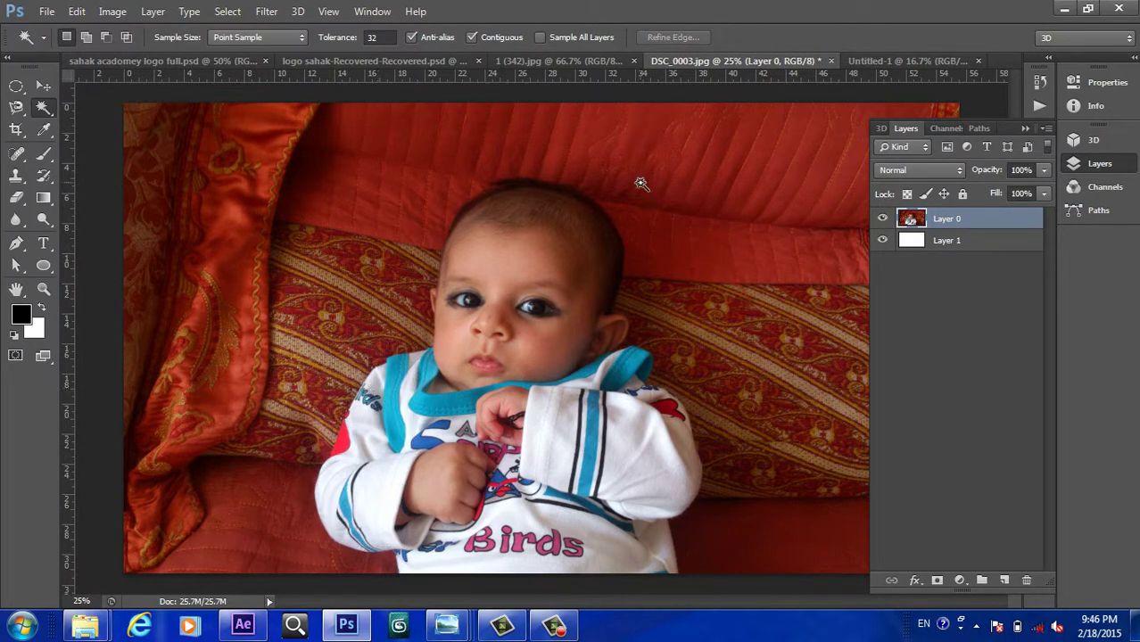
# In 1 (342).jpg, select the grey backdrop around the woman with the Magic Wand, adding the missed areas and specks, and clear the selection
pyautogui.click(567, 62)
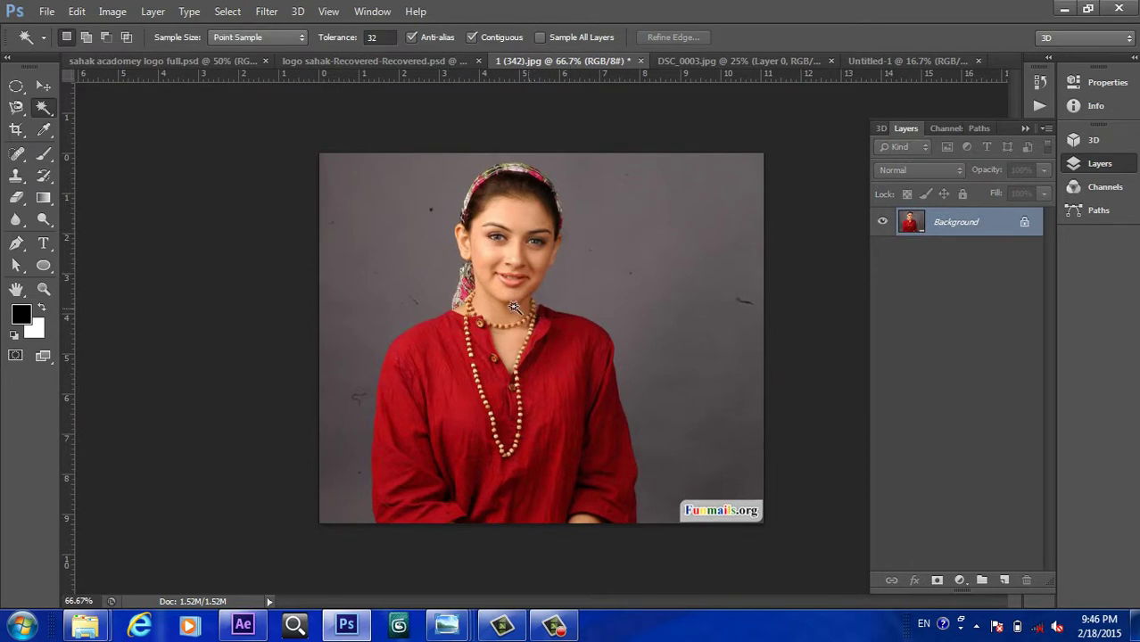
pyautogui.click(419, 281)
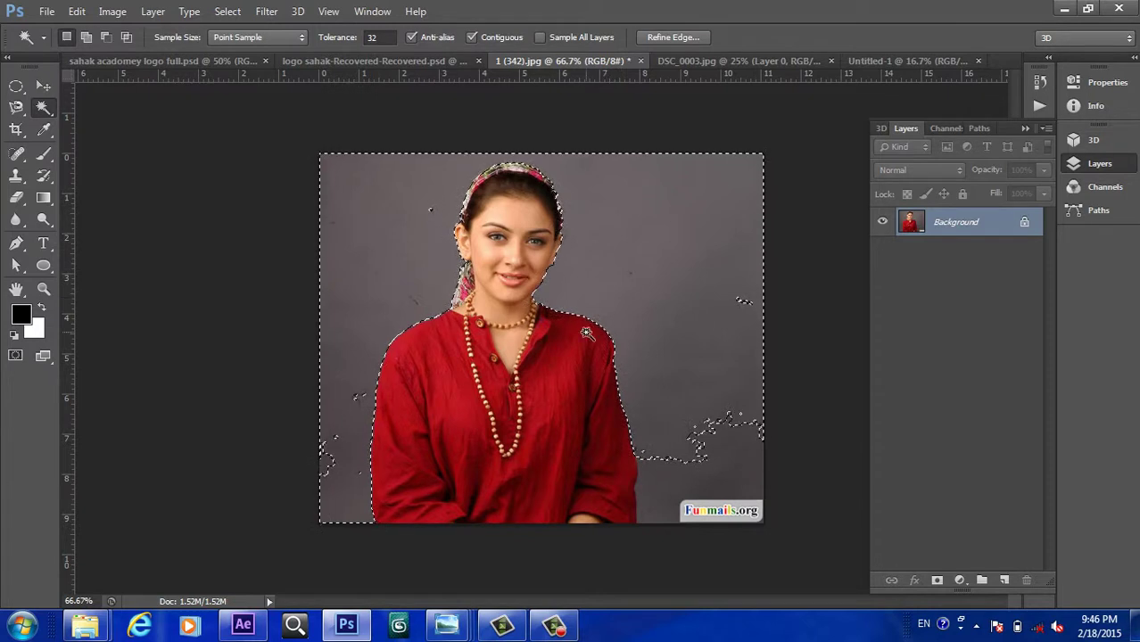
pyautogui.keyDown('shift'); pyautogui.click(730, 460); pyautogui.keyUp('shift')
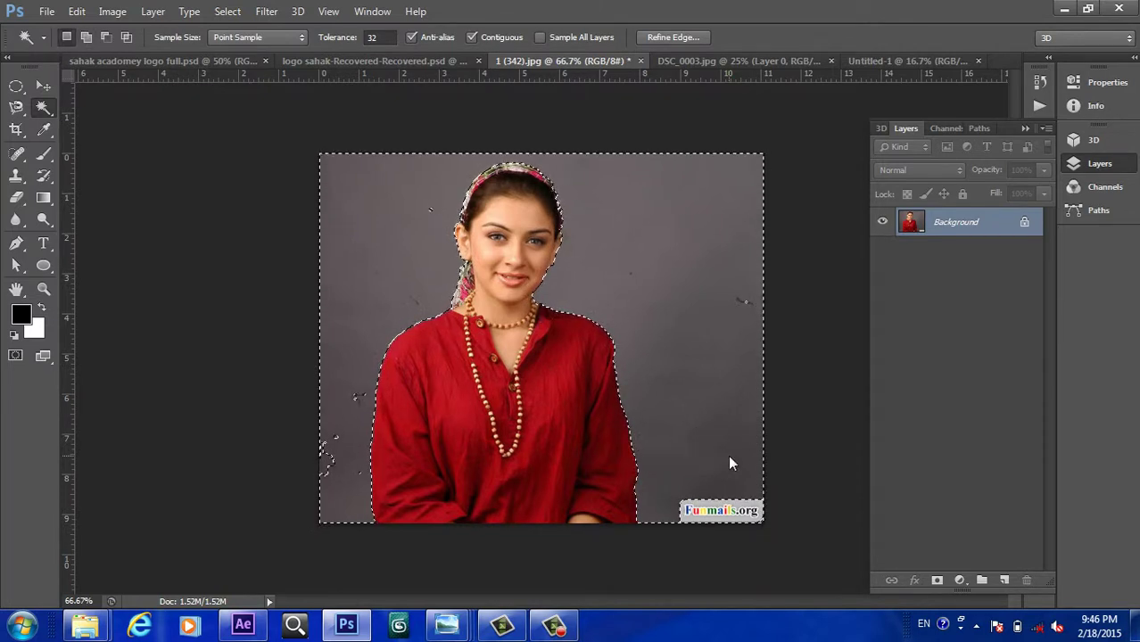
pyautogui.keyDown('shift'); pyautogui.click(747, 301); pyautogui.keyUp('shift')
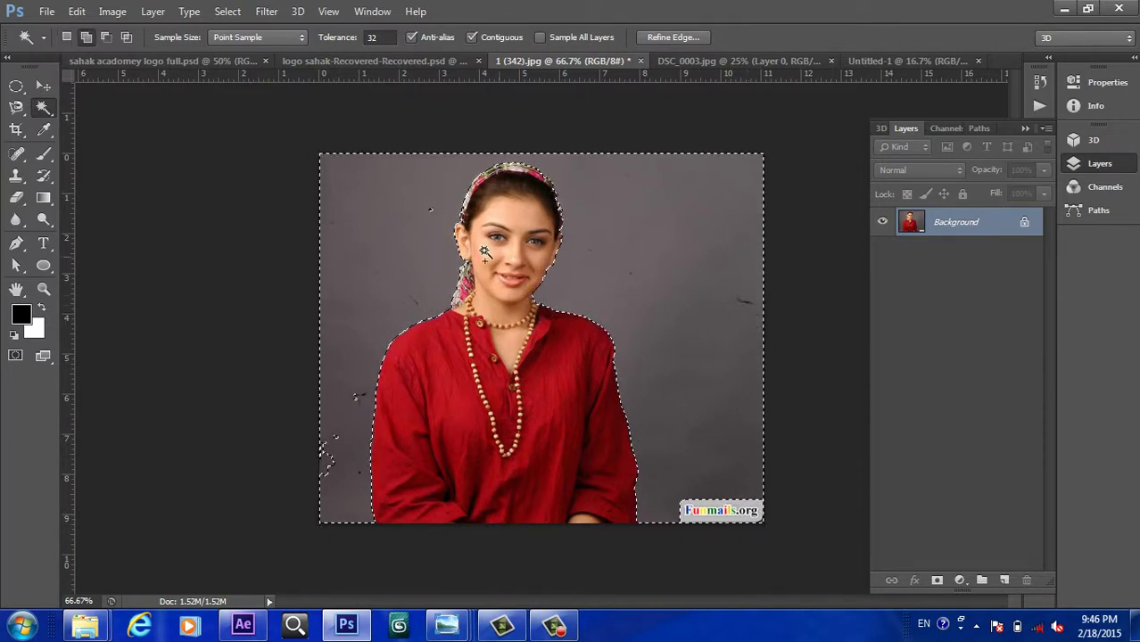
pyautogui.keyDown('shift'); pyautogui.click(430, 210); pyautogui.keyUp('shift')
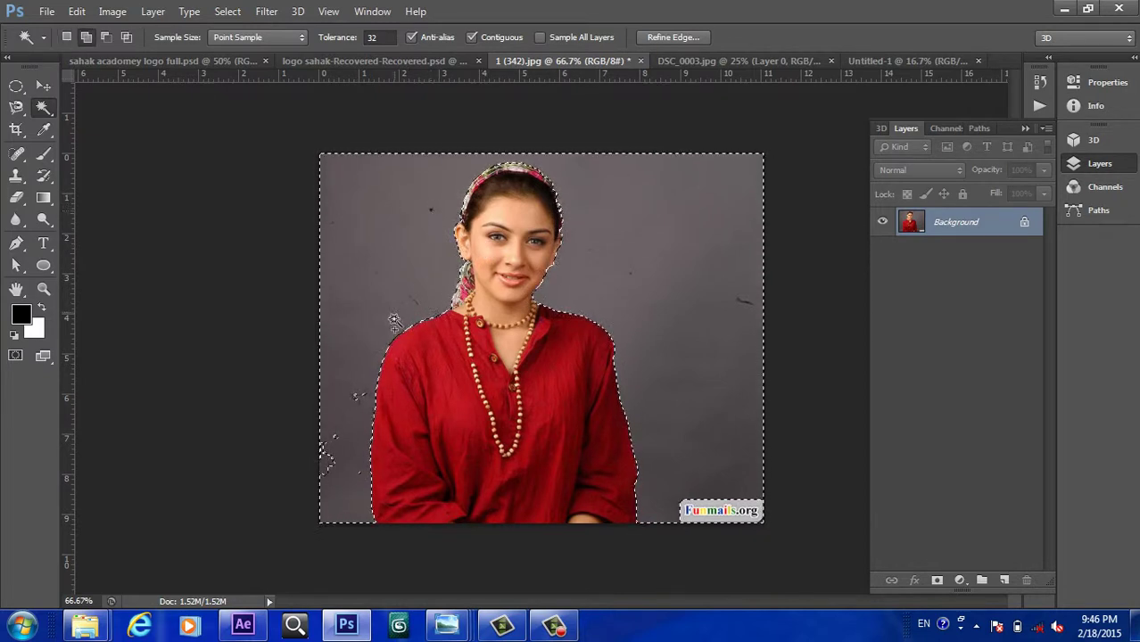
pyautogui.keyDown('shift'); pyautogui.click(359, 396); pyautogui.keyUp('shift')
pyautogui.keyDown('shift'); pyautogui.click(326, 455); pyautogui.keyUp('shift')
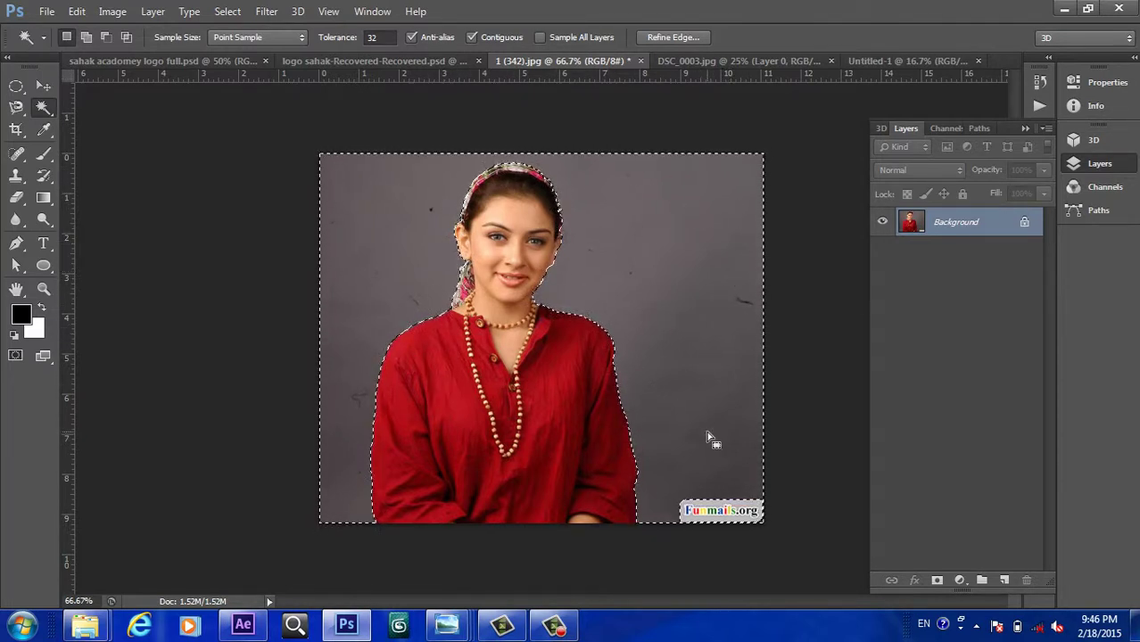
pyautogui.hotkey('ctrl', 'd')
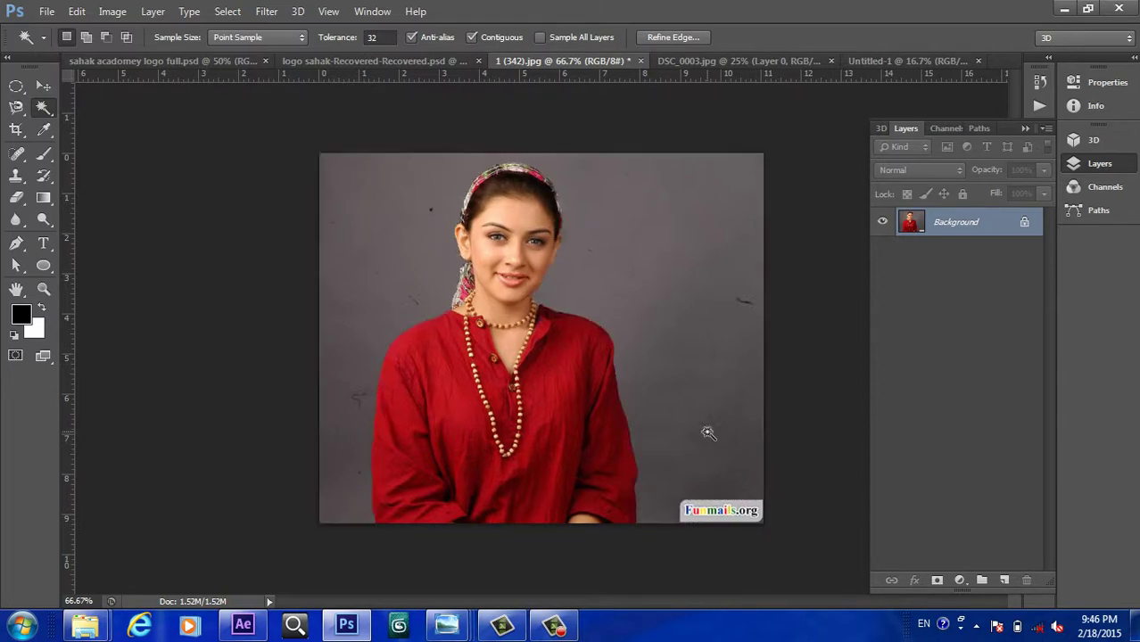
# In DSC_0003.jpg, select the baby's head, shirt, sleeves and hands with the Quick Selection Tool
pyautogui.click(705, 58)
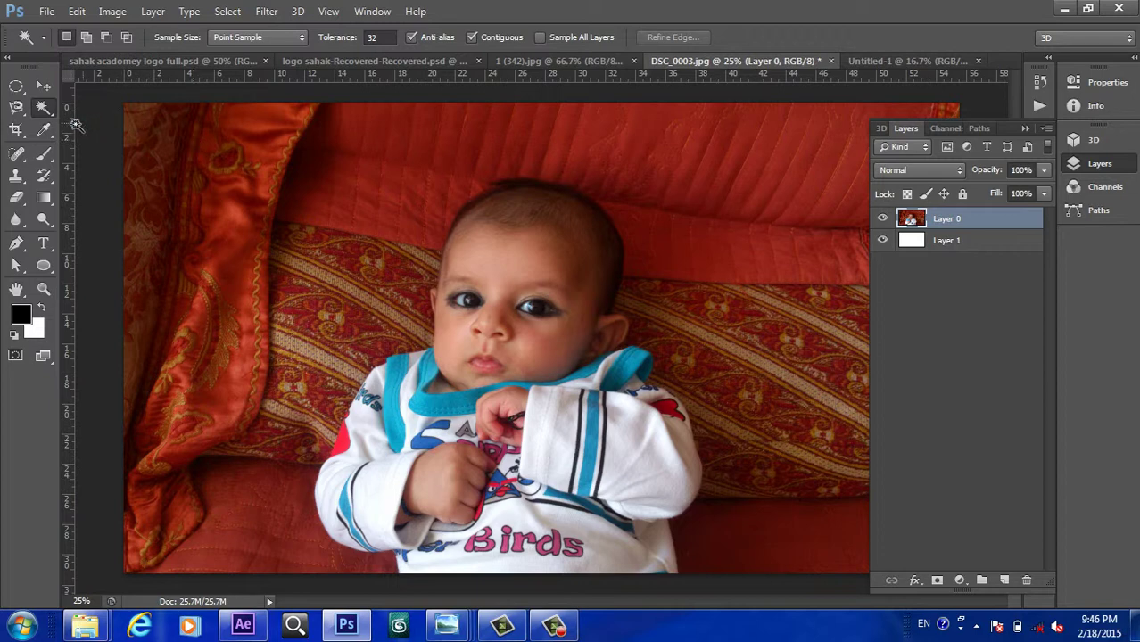
pyautogui.rightClick(51, 115)
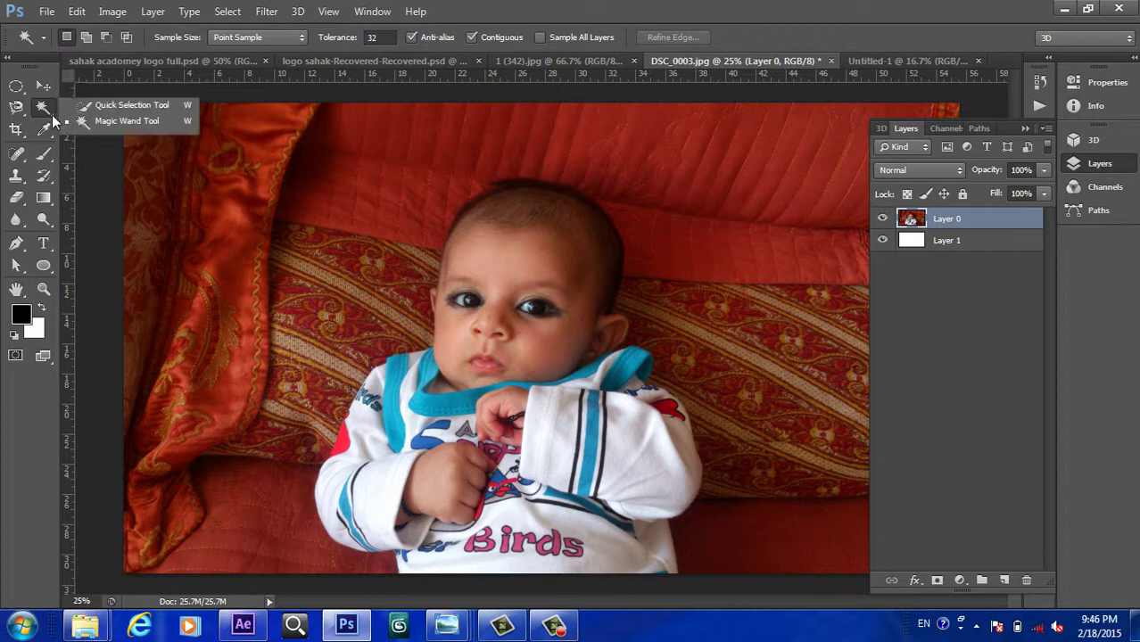
pyautogui.click(119, 106)
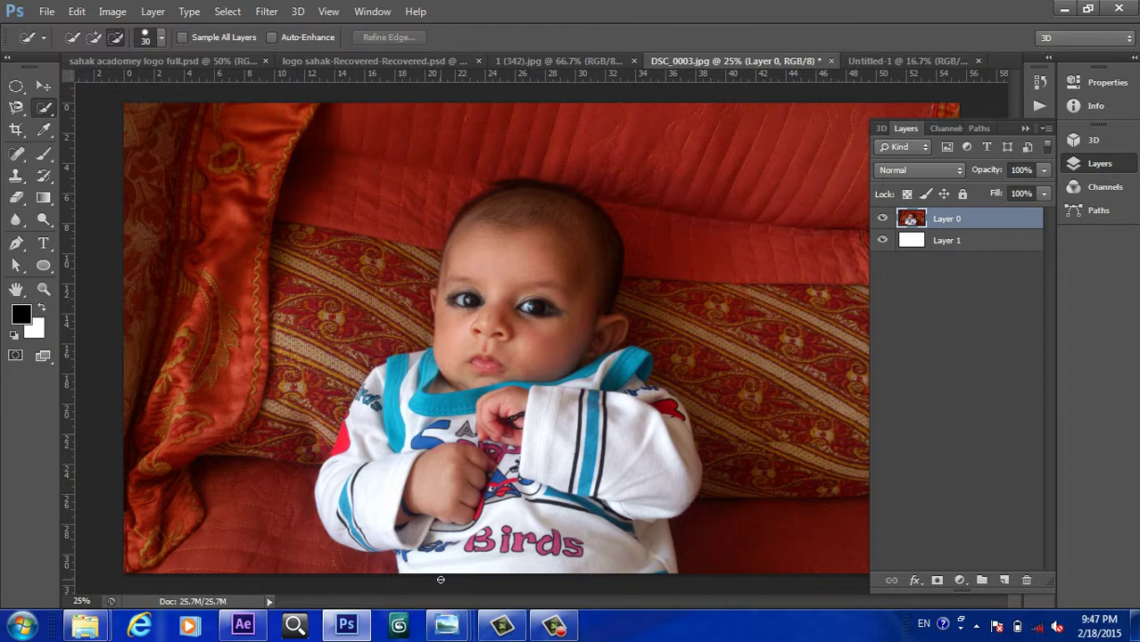
pyautogui.moveTo(434, 560)
pyautogui.mouseDown()
pyautogui.moveTo(409, 530)
pyautogui.moveTo(350, 524)
pyautogui.moveTo(355, 492)
pyautogui.mouseUp()
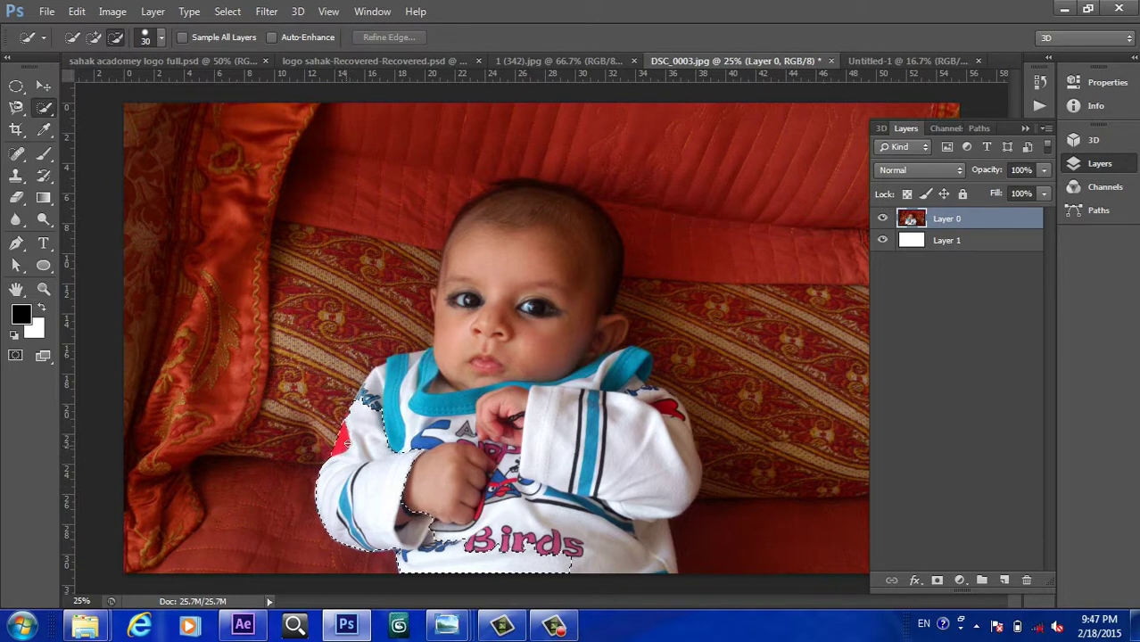
pyautogui.moveTo(400, 379)
pyautogui.mouseDown()
pyautogui.moveTo(423, 356)
pyautogui.moveTo(467, 356)
pyautogui.mouseUp()
pyautogui.moveTo(463, 301); pyautogui.dragTo(460, 275)
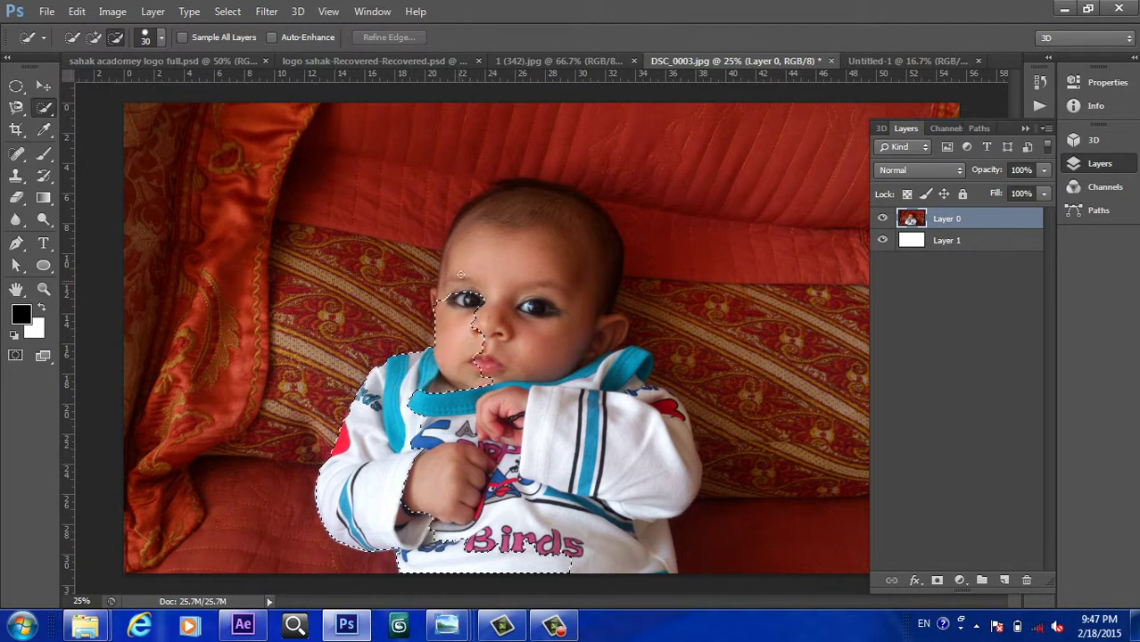
pyautogui.moveTo(494, 220)
pyautogui.mouseDown()
pyautogui.moveTo(557, 214)
pyautogui.moveTo(562, 248)
pyautogui.mouseUp()
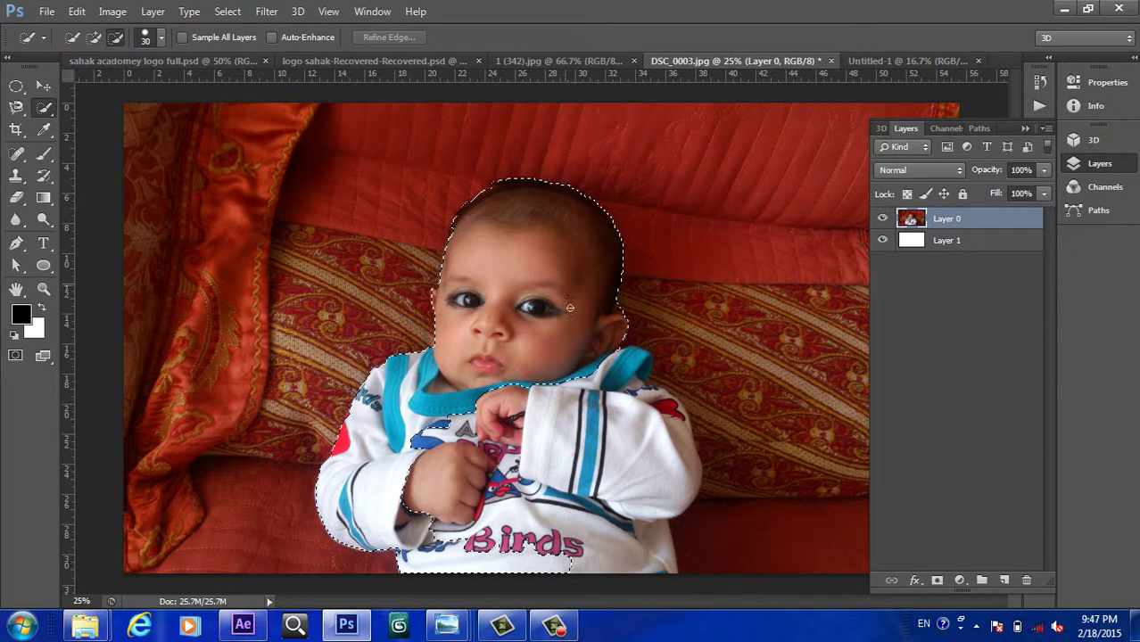
pyautogui.moveTo(611, 364)
pyautogui.mouseDown()
pyautogui.moveTo(656, 402)
pyautogui.moveTo(667, 455)
pyautogui.moveTo(666, 445)
pyautogui.mouseUp()
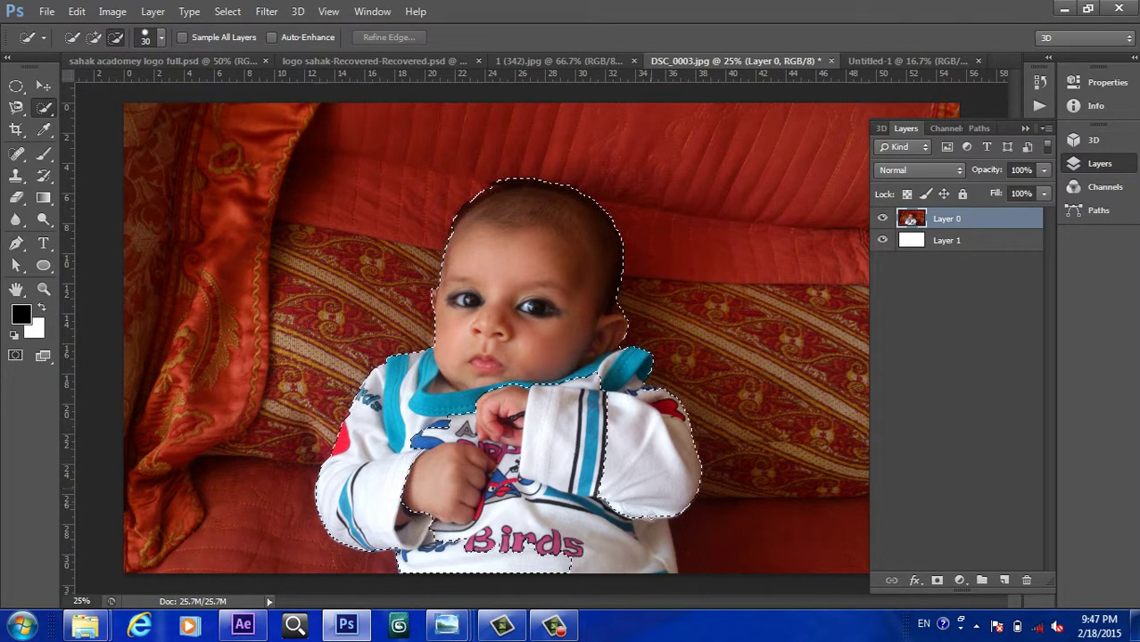
pyautogui.moveTo(652, 542); pyautogui.dragTo(651, 551)
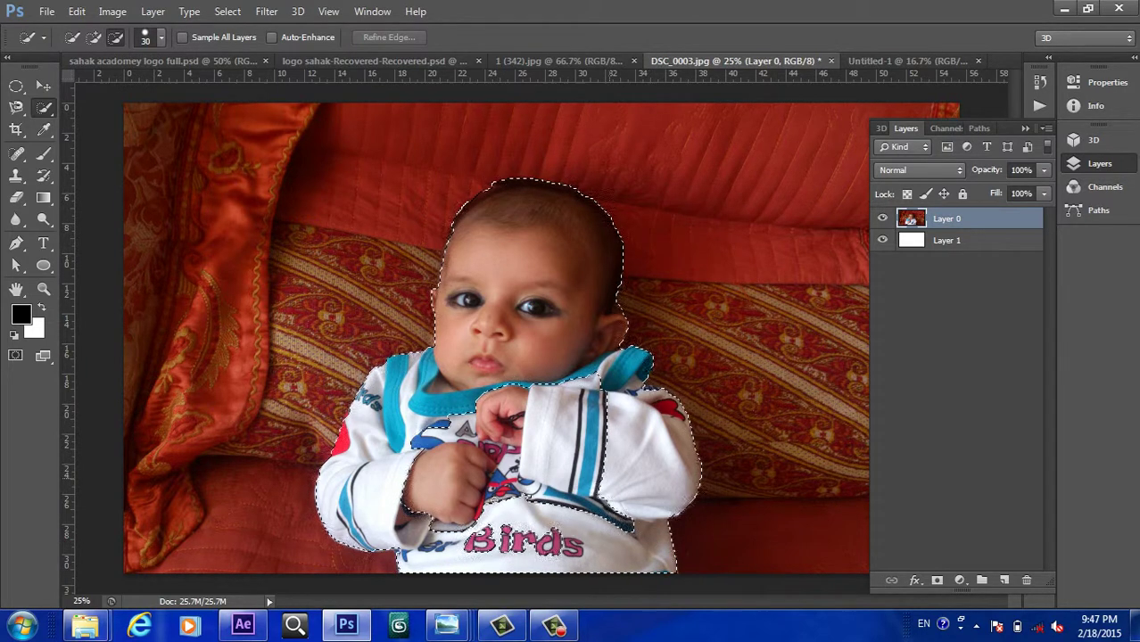
pyautogui.moveTo(610, 479)
pyautogui.mouseDown()
pyautogui.moveTo(571, 451)
pyautogui.moveTo(482, 464)
pyautogui.moveTo(474, 417)
pyautogui.moveTo(511, 418)
pyautogui.mouseUp()
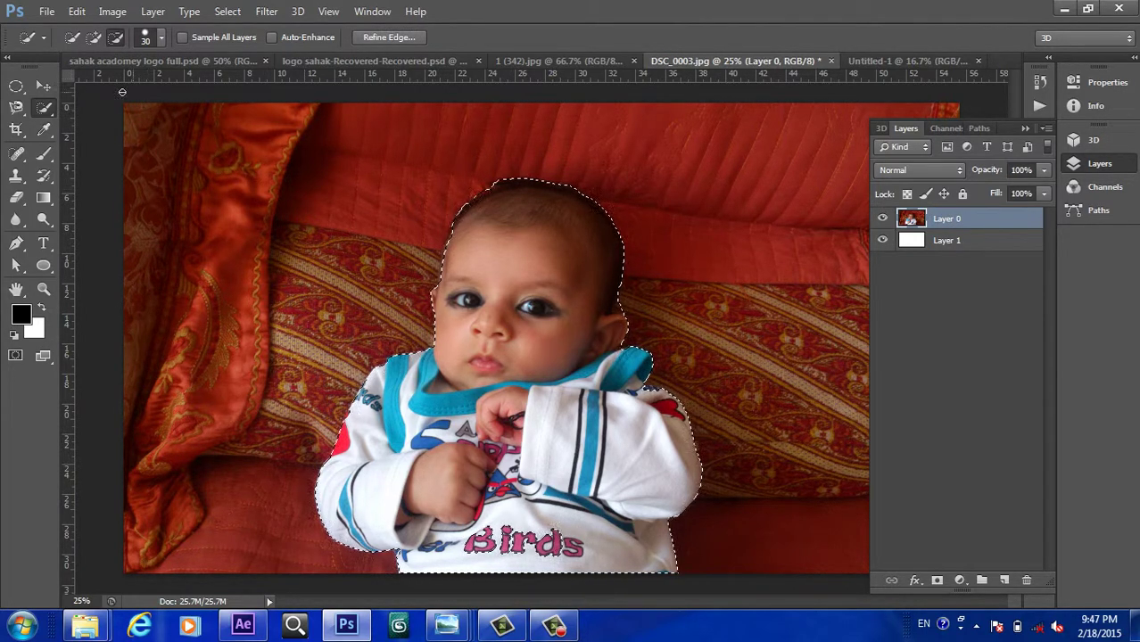
# Try moving the selected baby slightly upward with the Move Tool, and undo the move
pyautogui.click(42, 86)
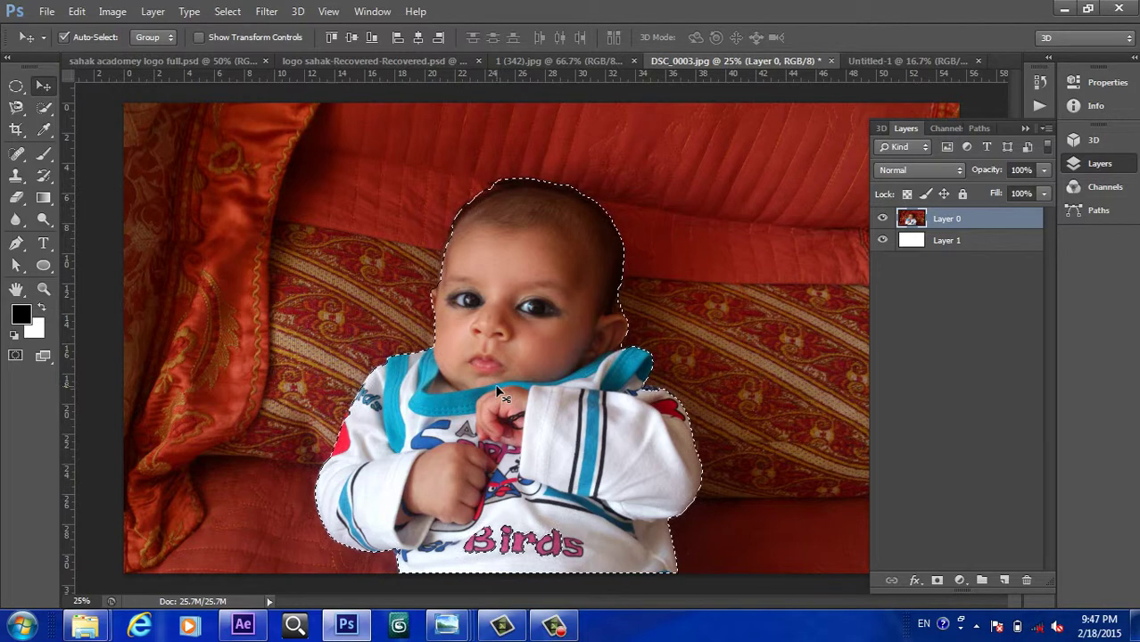
pyautogui.moveTo(575, 384); pyautogui.dragTo(496, 374)
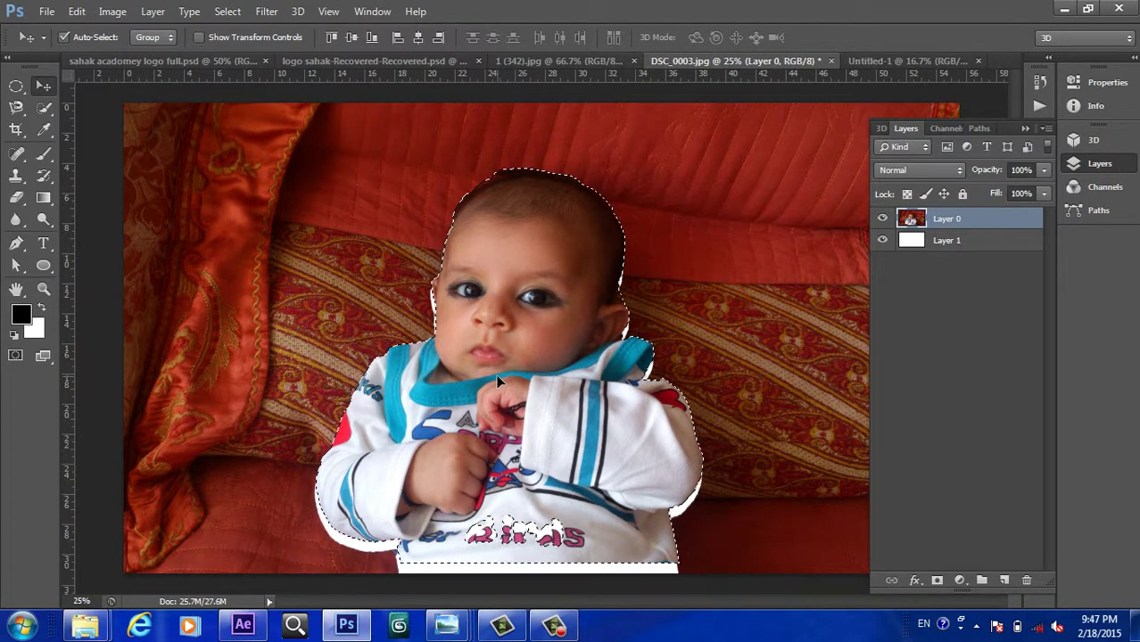
pyautogui.hotkey('ctrl', 'z')
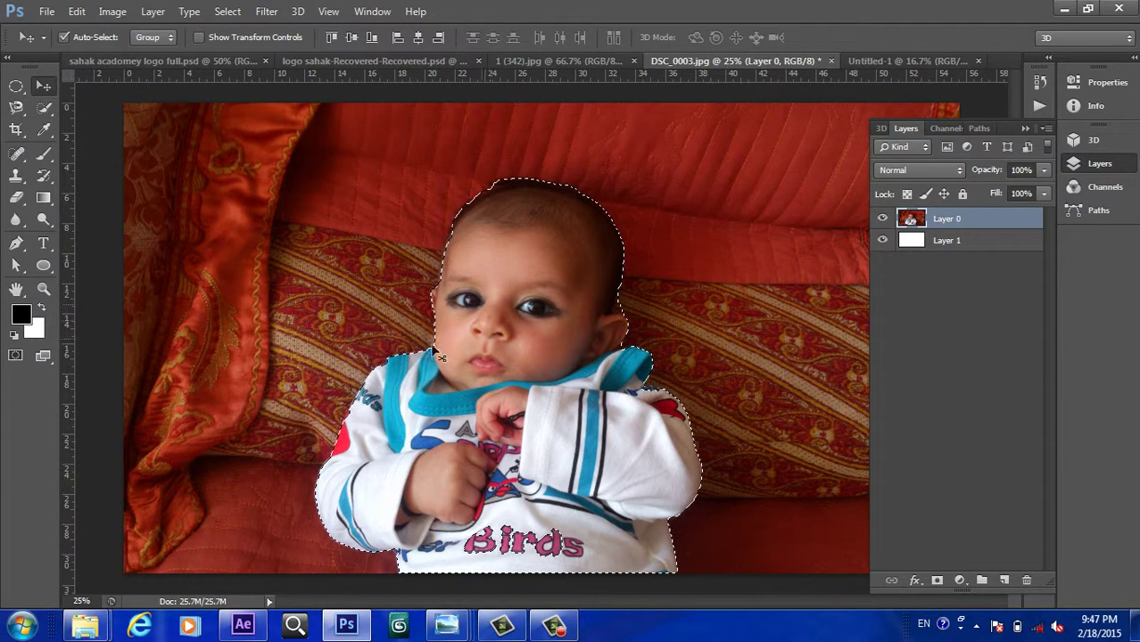
# Add a patch of background beside the baby's head with the Quick Selection Tool, and set the tool to subtract from the selection
pyautogui.click(43, 107)
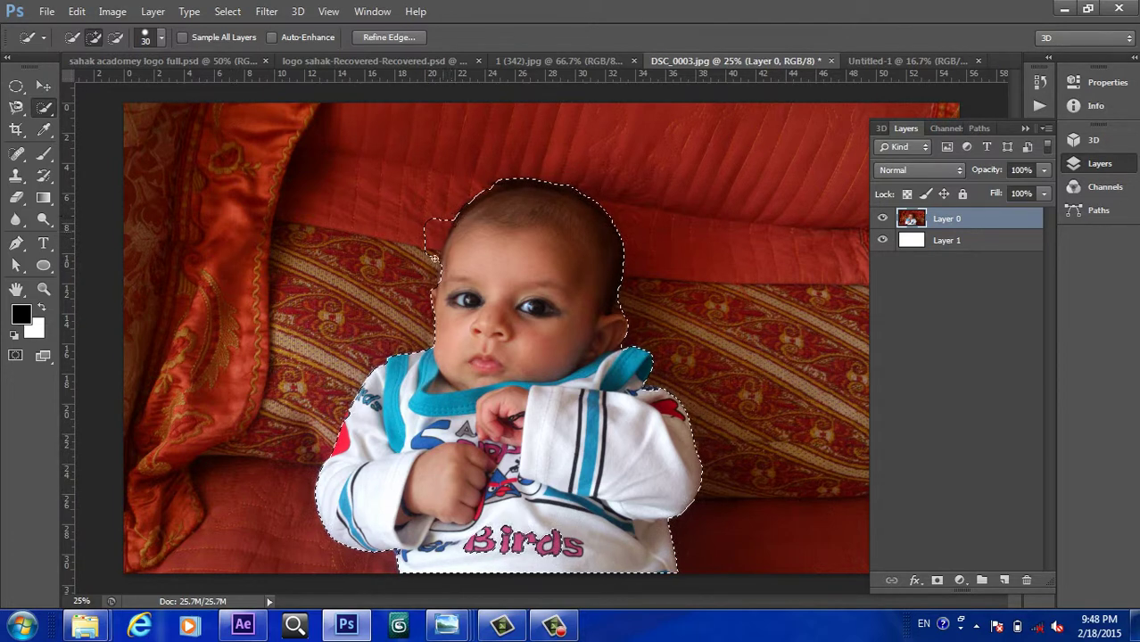
pyautogui.click(117, 37)
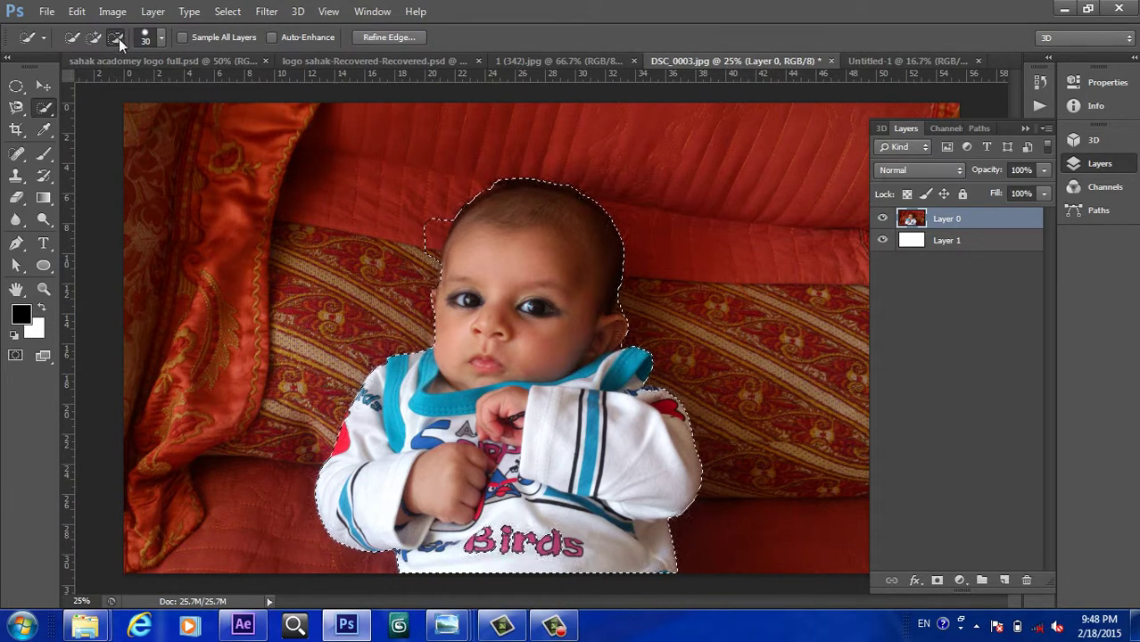